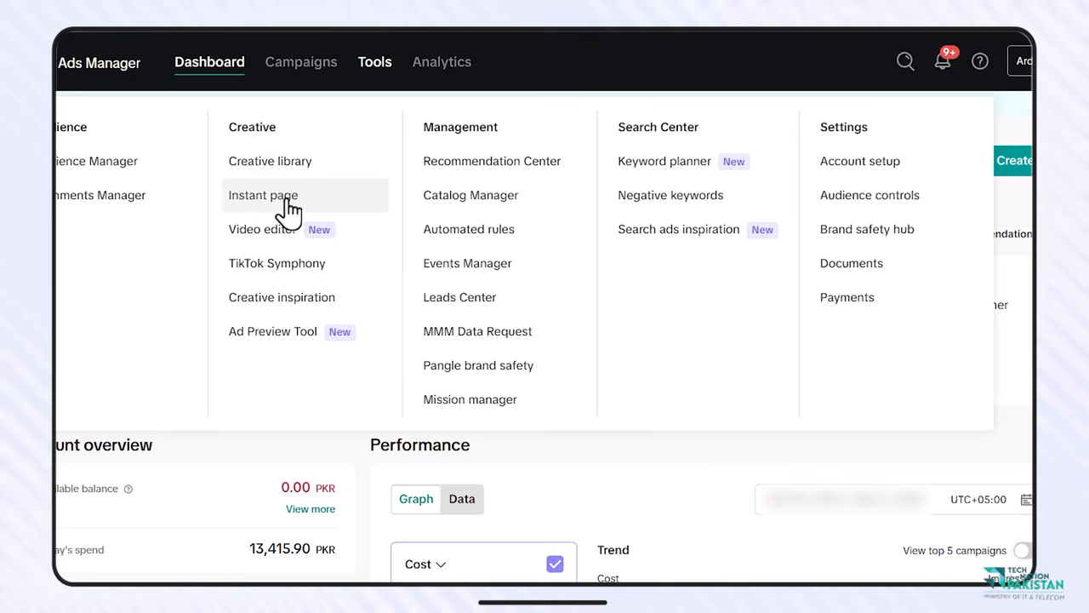
# Create a new TikTok Instant Page from the Contact template.
pyautogui.click(290, 210)
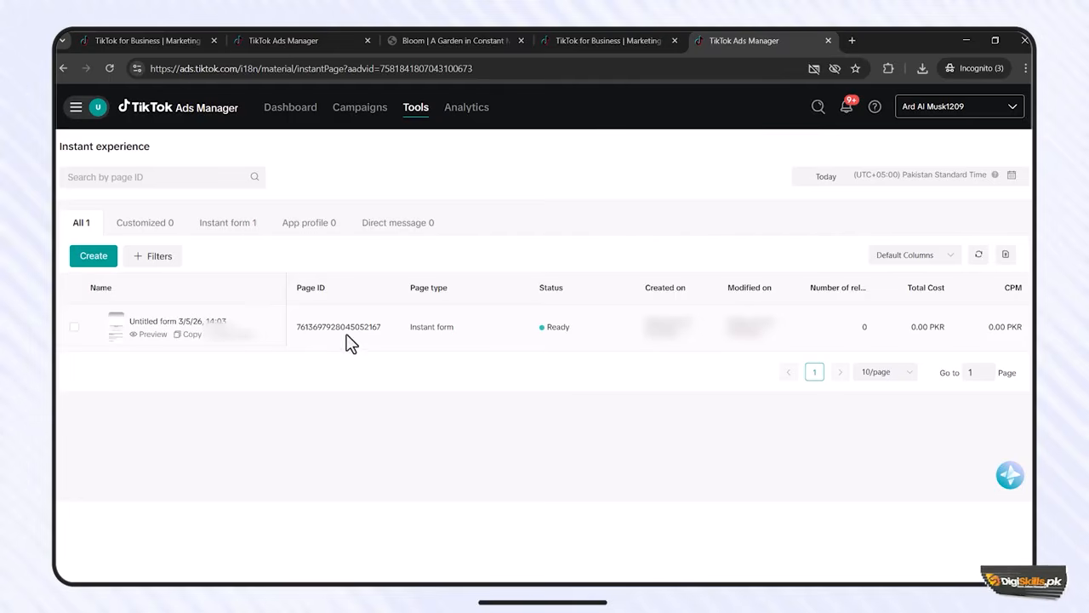
pyautogui.click(94, 265)
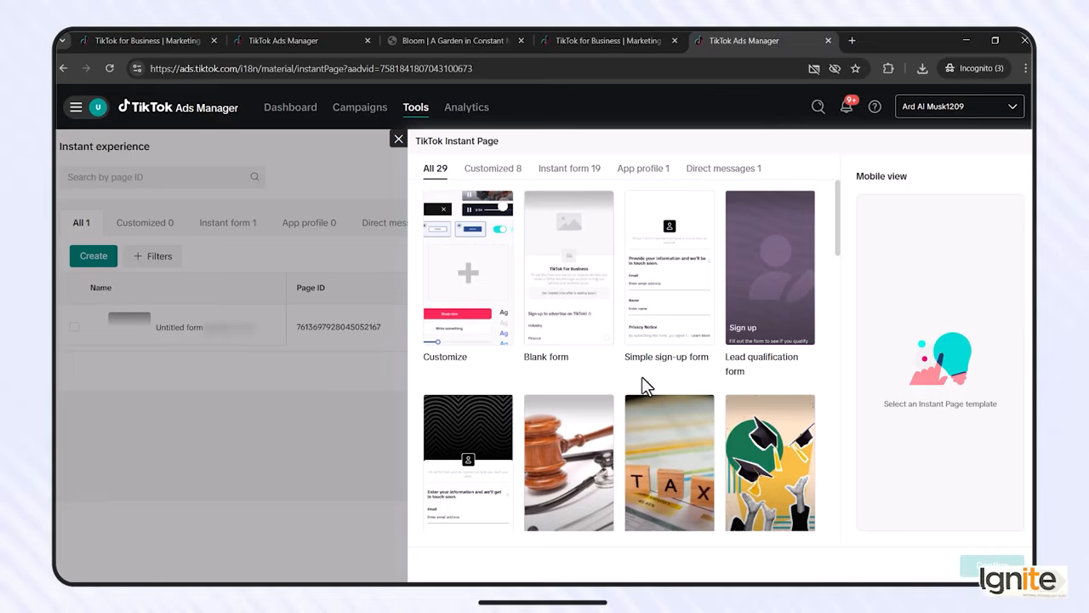
pyautogui.scroll(-5, 642, 376)
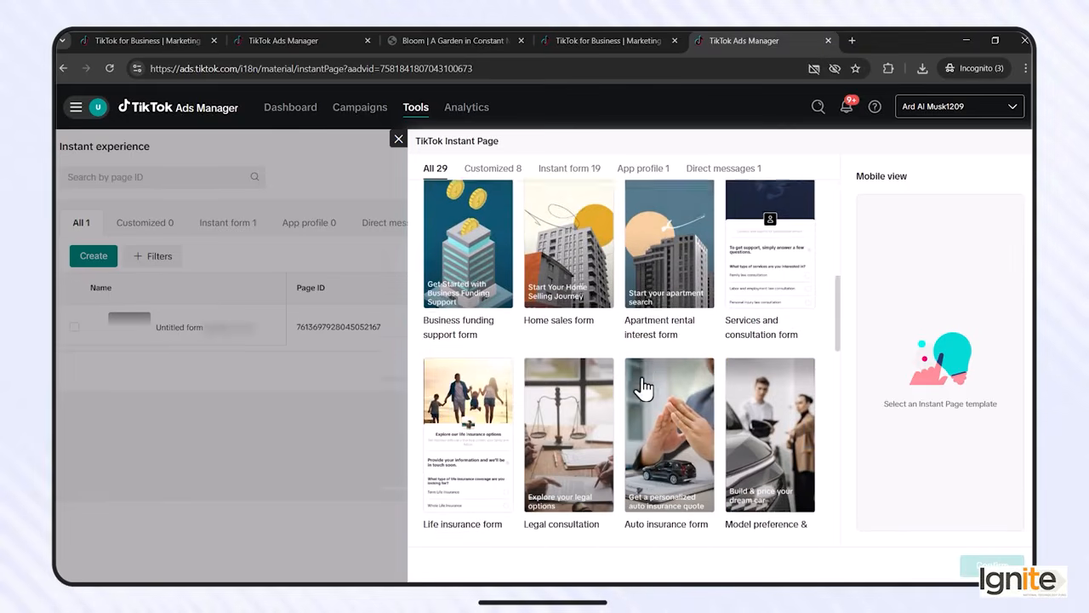
pyautogui.scroll(-5, 642, 383)
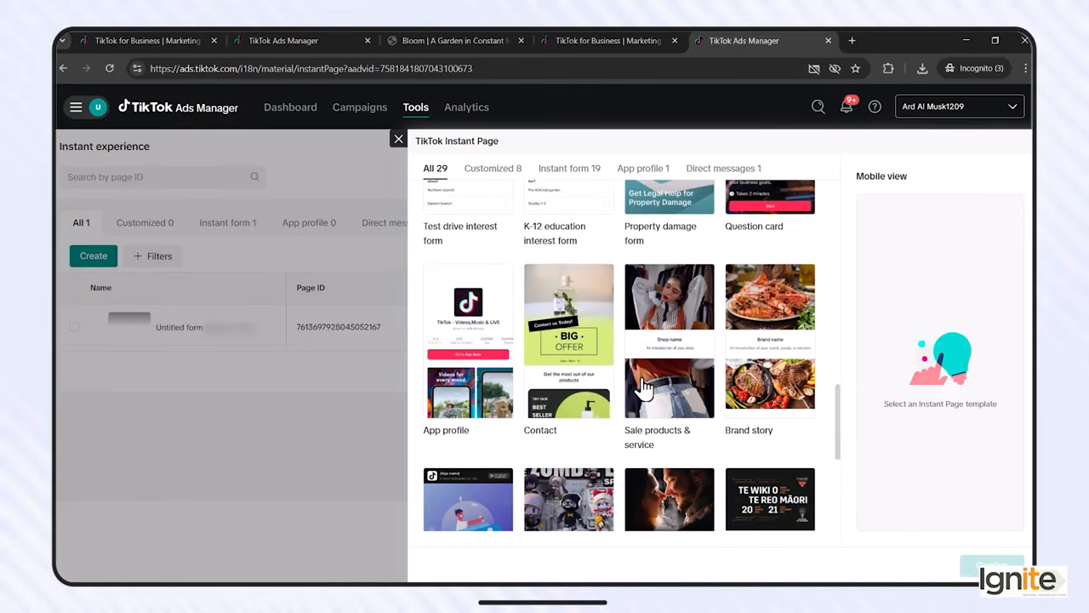
pyautogui.scroll(-2, 644, 387)
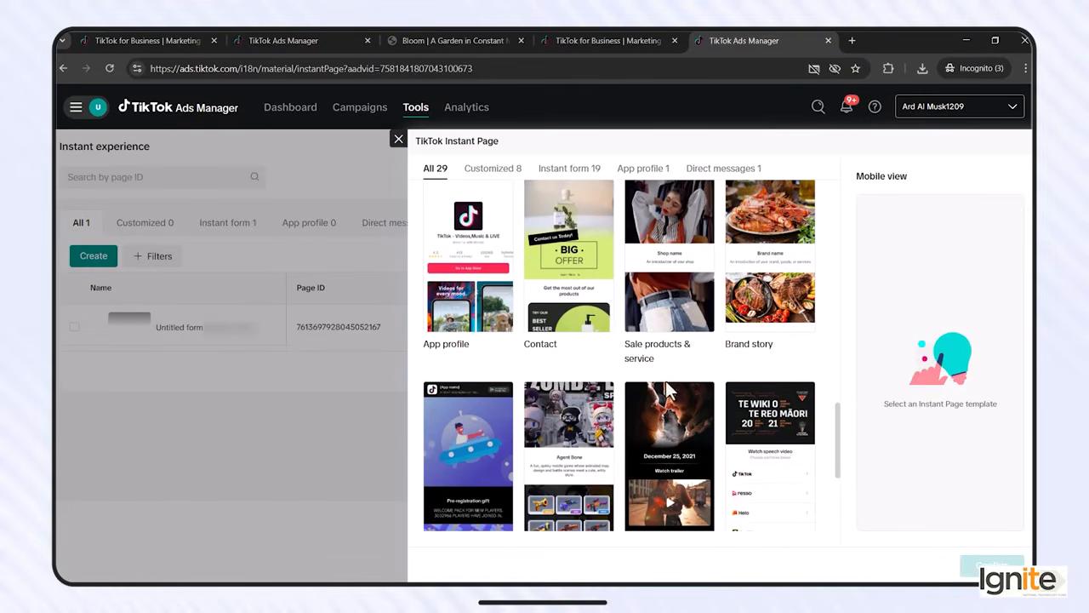
pyautogui.click(568, 298)
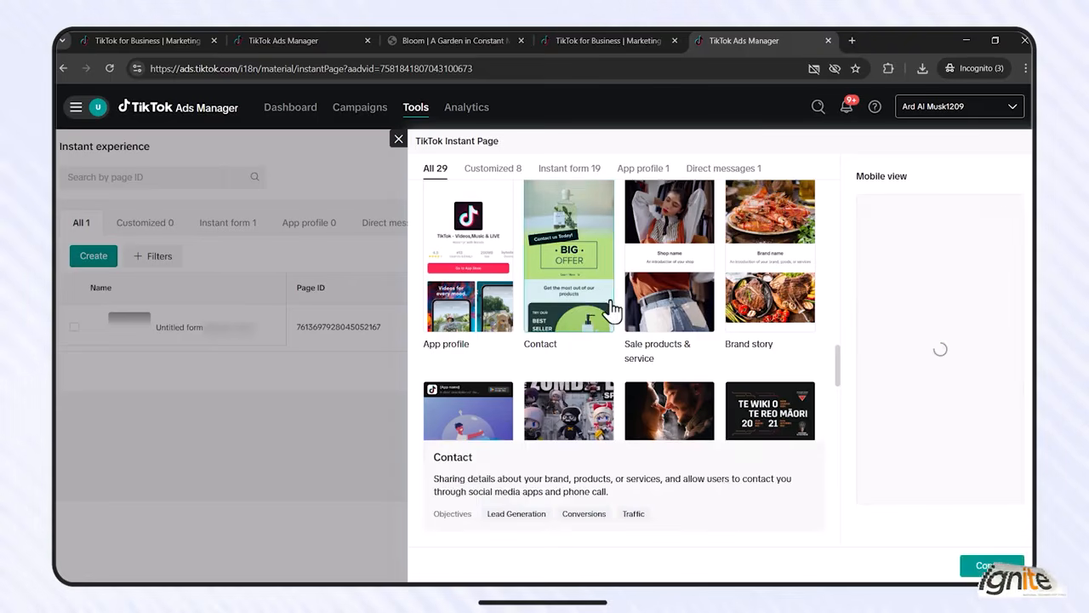
pyautogui.click(992, 566)
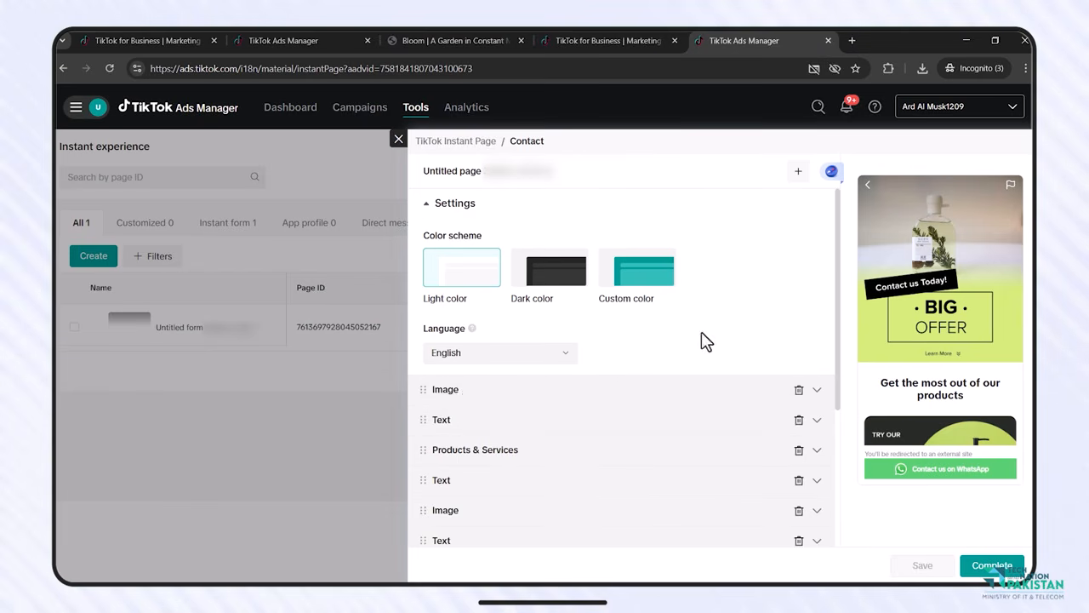
# Examine the Contact template's full layout in the mobile preview, from the offer banner to the contact buttons.
pyautogui.scroll(-10, 927, 310)
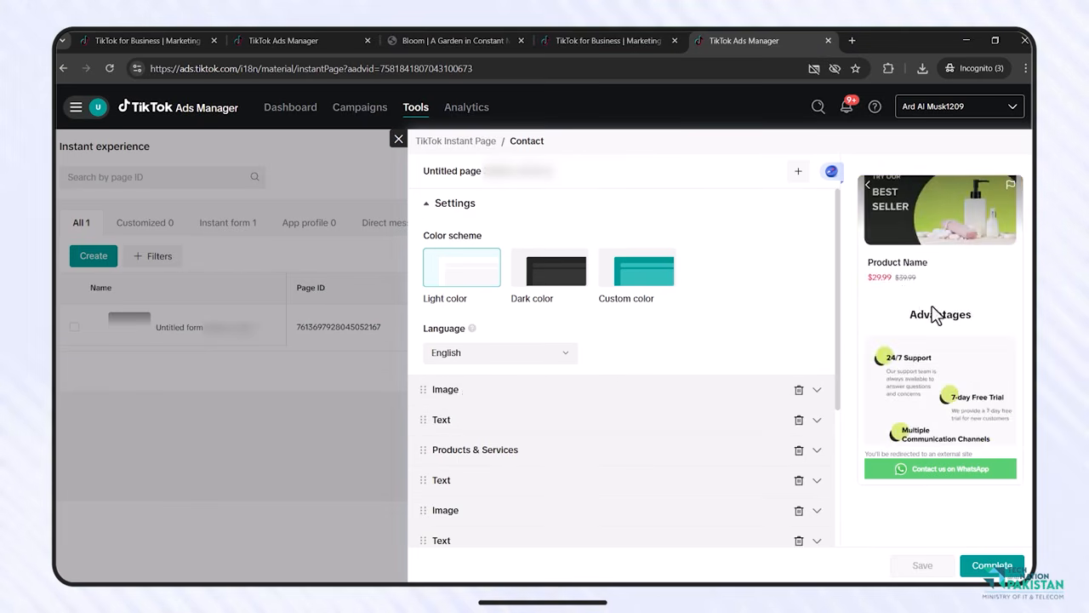
pyautogui.scroll(5, 935, 314)
pyautogui.scroll(5, 936, 315)
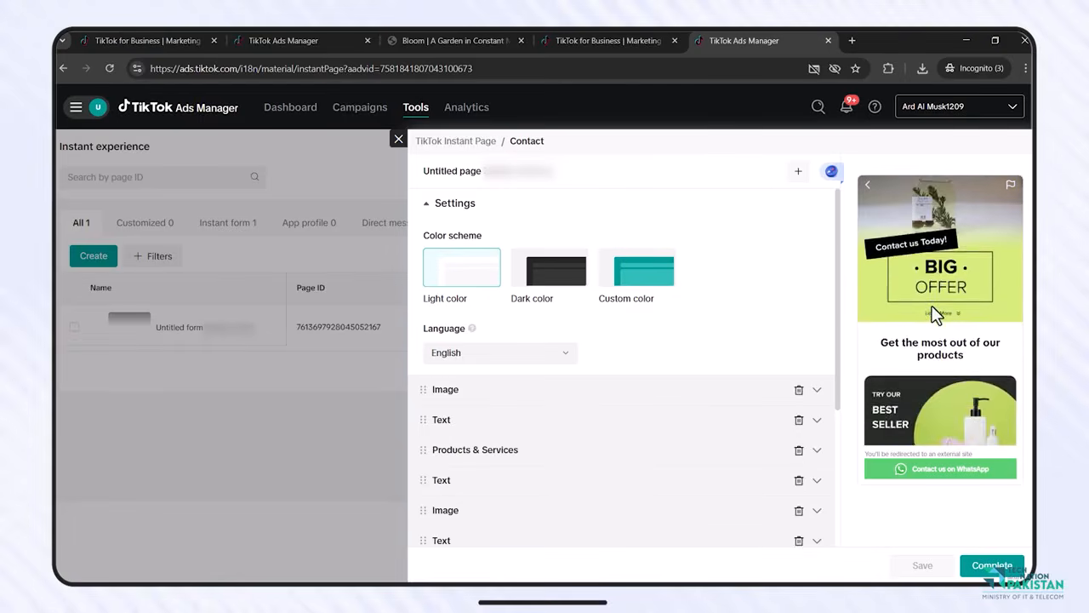
pyautogui.scroll(-3, 943, 277)
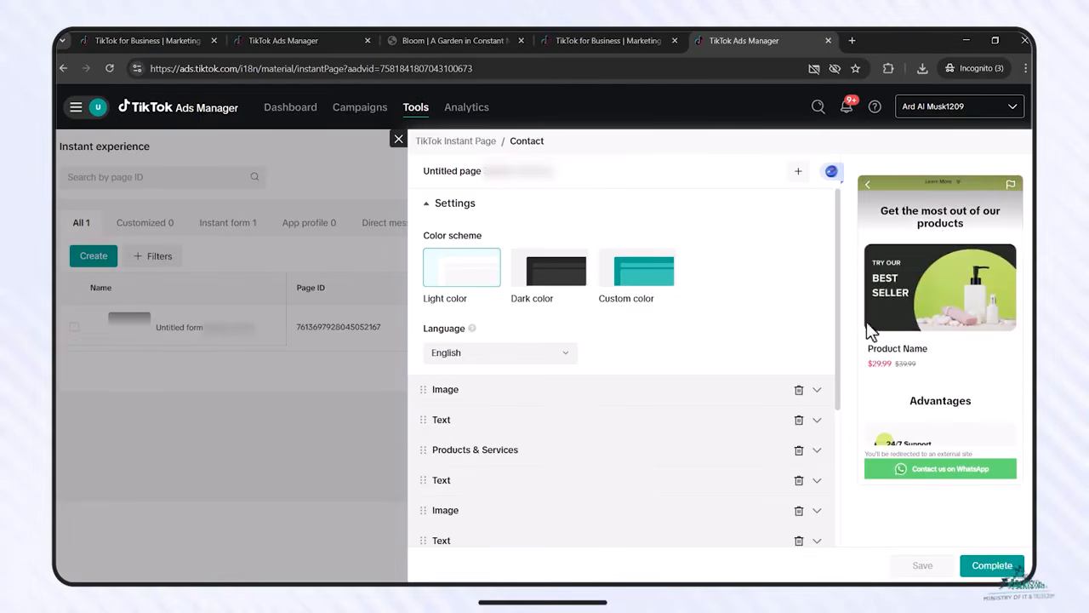
pyautogui.scroll(-3, 919, 322)
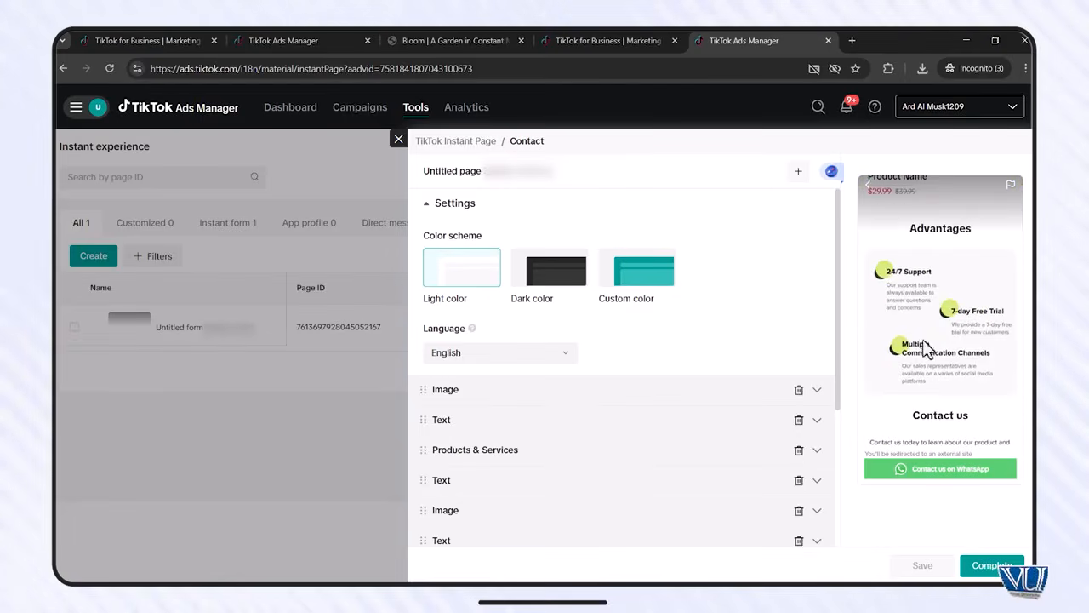
pyautogui.scroll(-3, 932, 341)
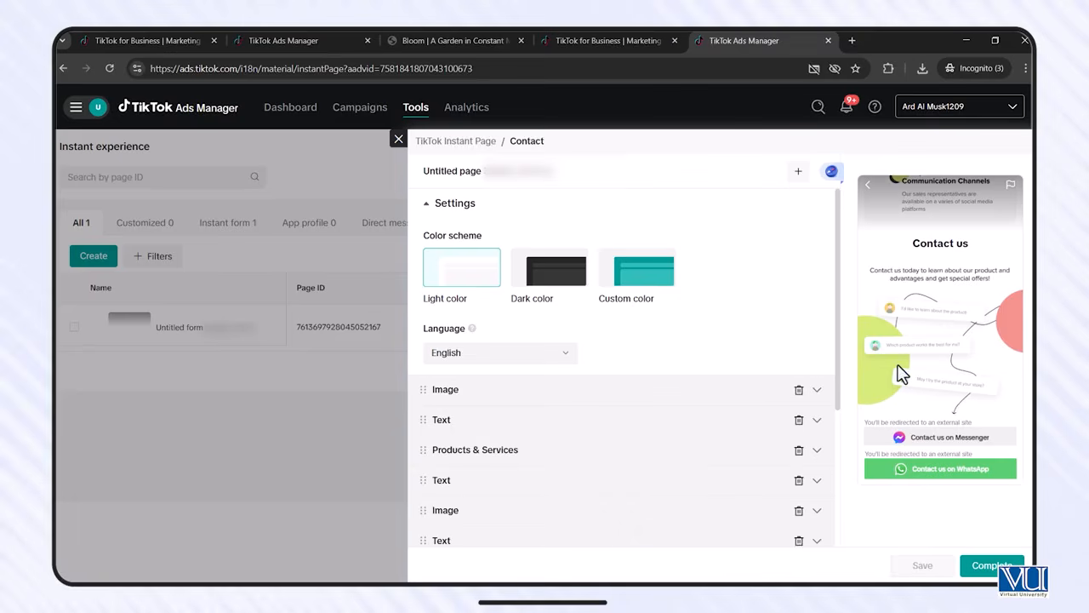
pyautogui.scroll(-2, 901, 374)
pyautogui.scroll(10, 902, 374)
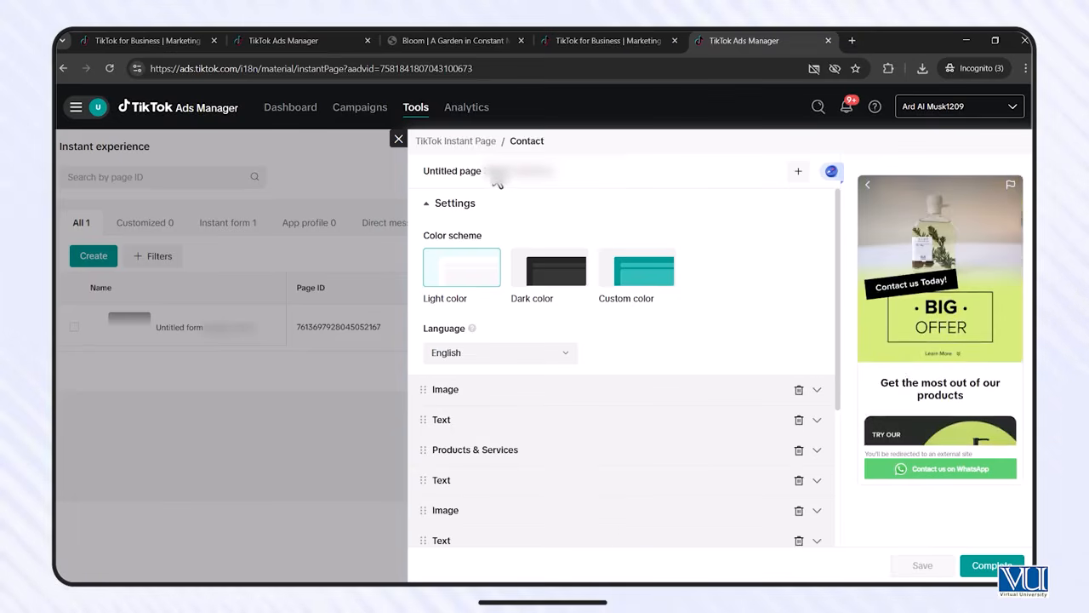
# Rename the untitled page as Instant Page 01.
pyautogui.click(541, 175)
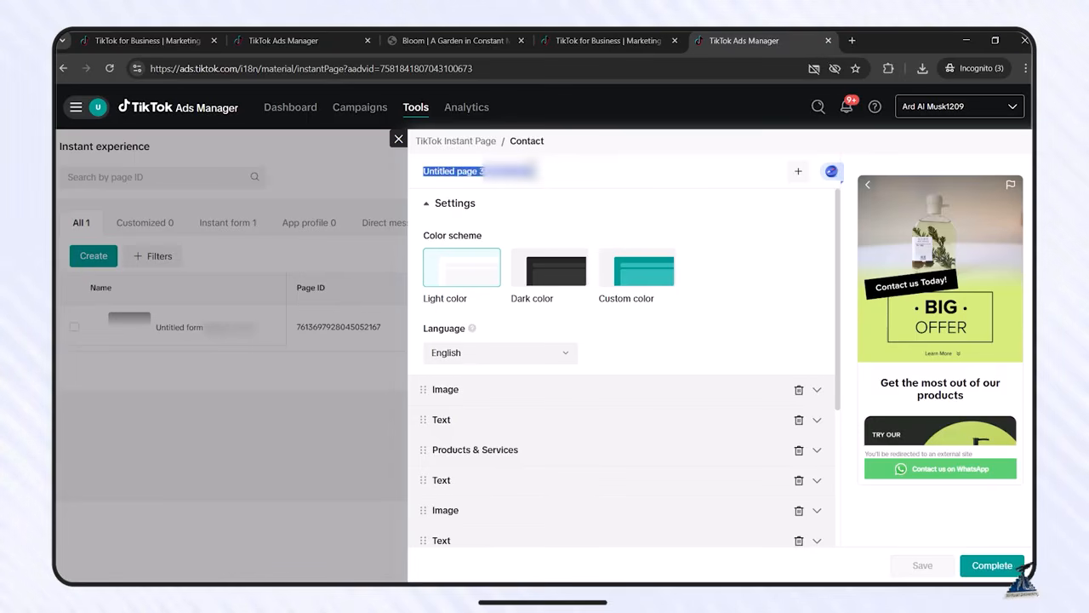
pyautogui.write('Instant Page 01')
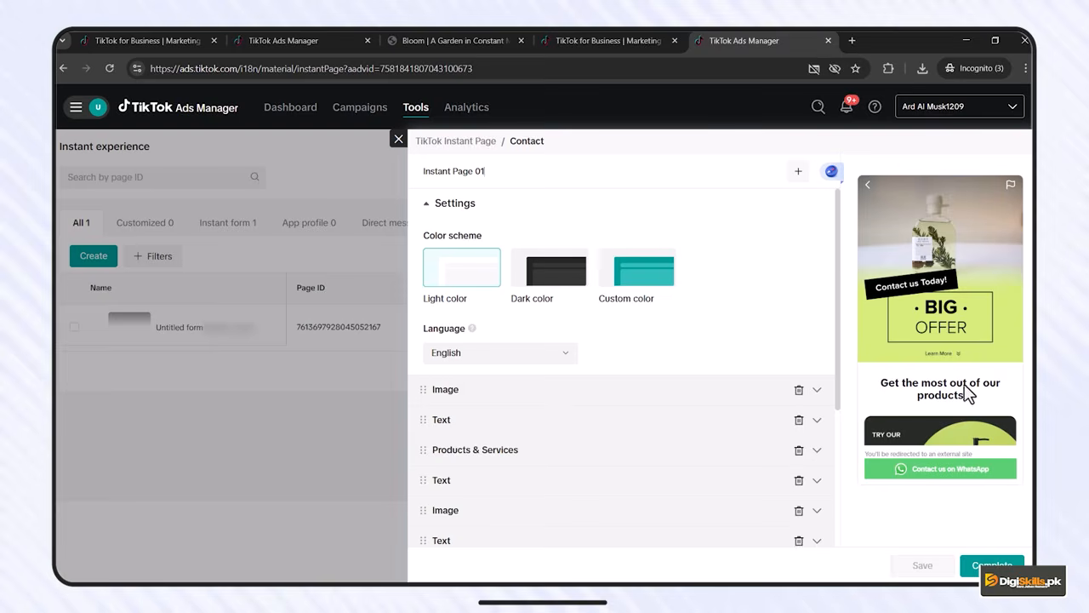
# Try the Dark color and Custom color schemes on the page, and switch back to Light color.
pyautogui.scroll(-1, 953, 374)
pyautogui.click(544, 290)
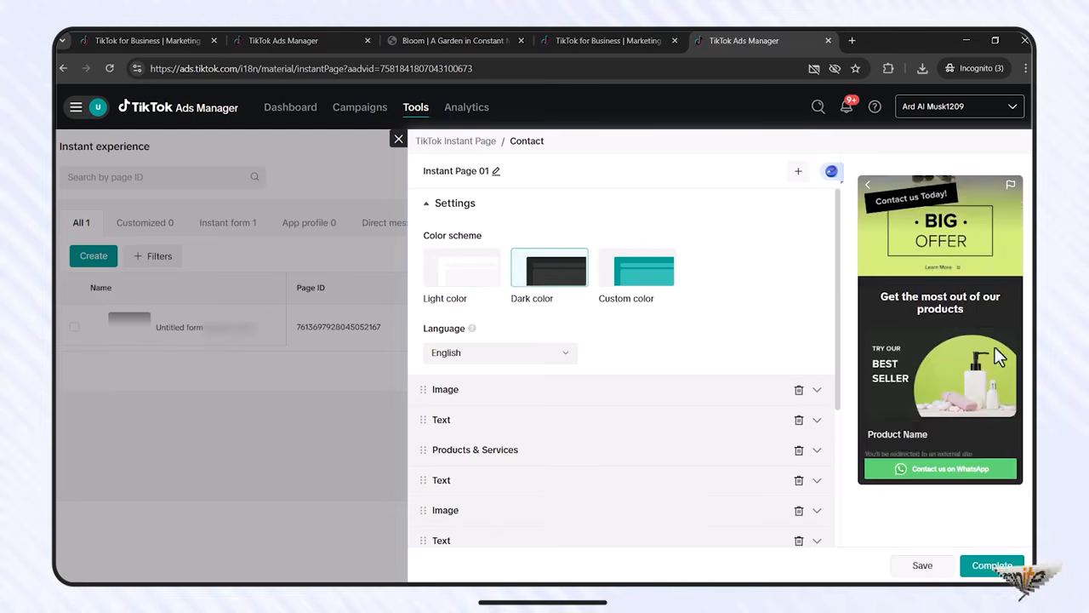
pyautogui.scroll(-2, 884, 352)
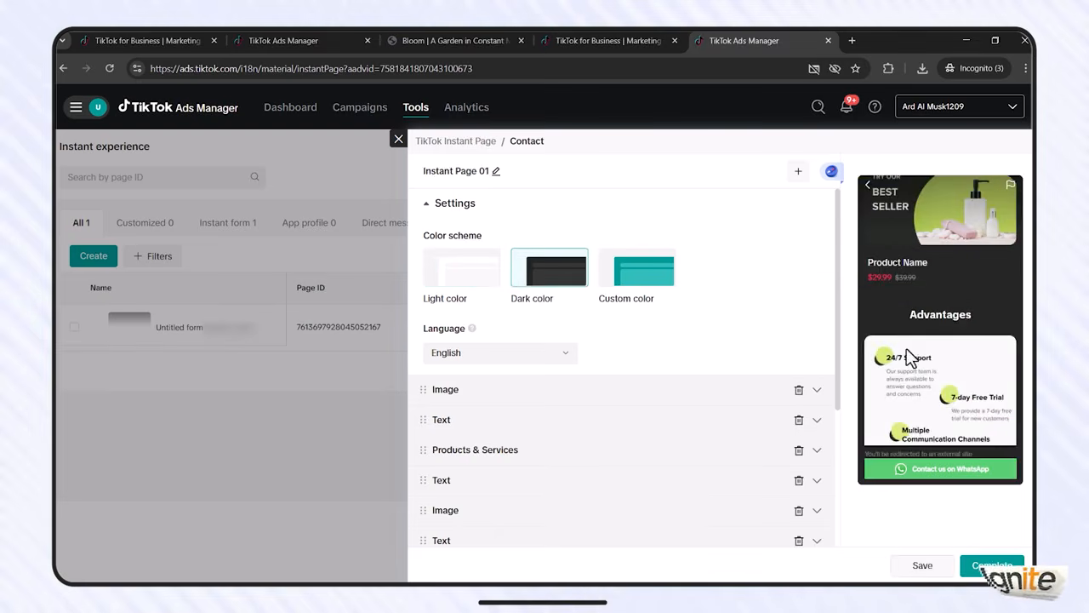
pyautogui.click(666, 293)
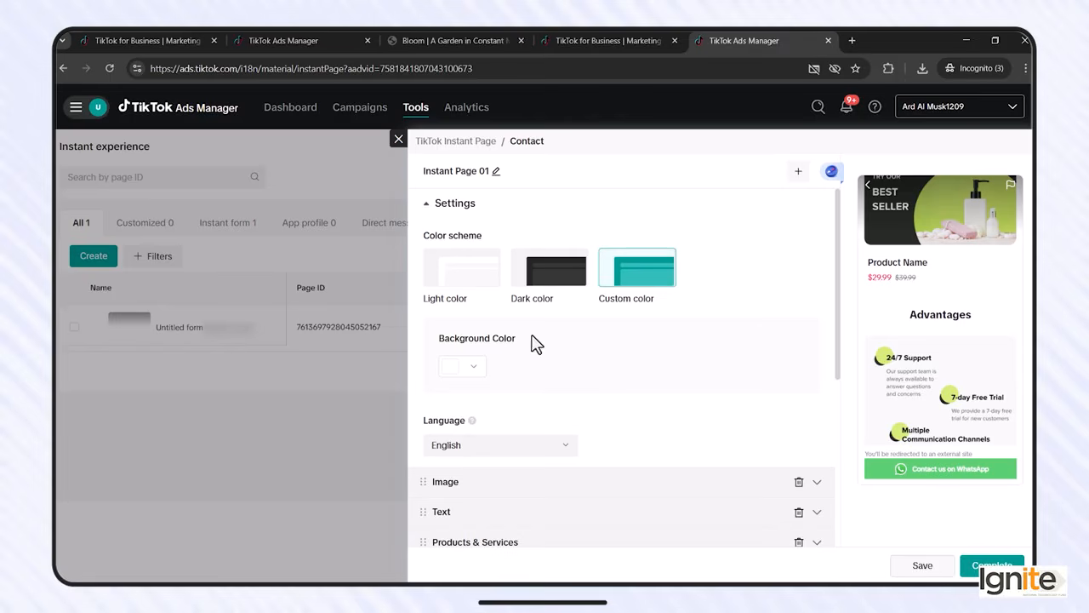
pyautogui.click(446, 286)
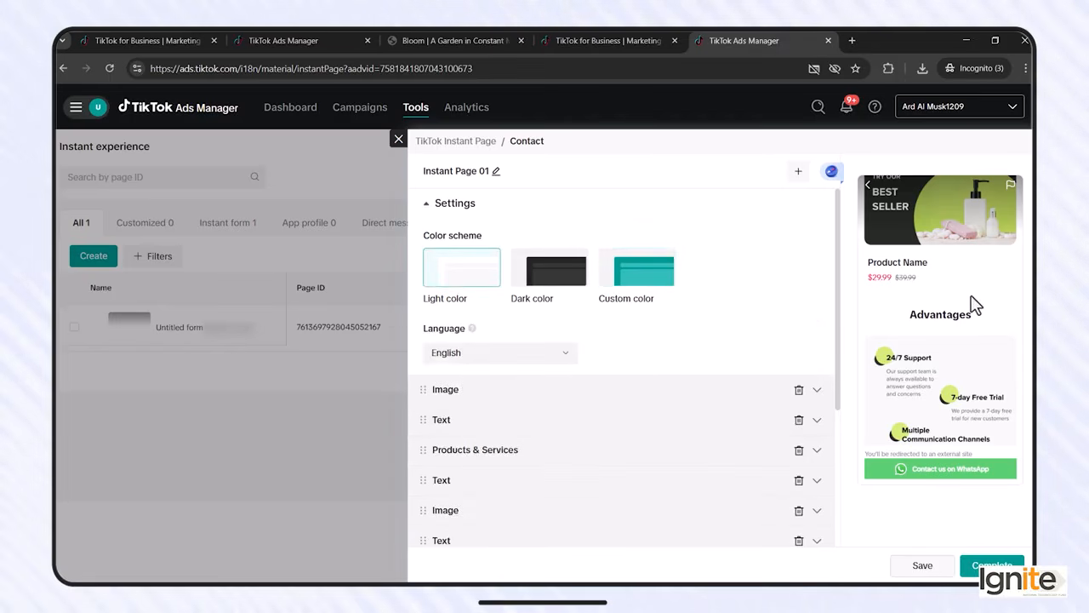
# Review the page's component list and compare it with the sections in the mobile preview.
pyautogui.scroll(3, 974, 306)
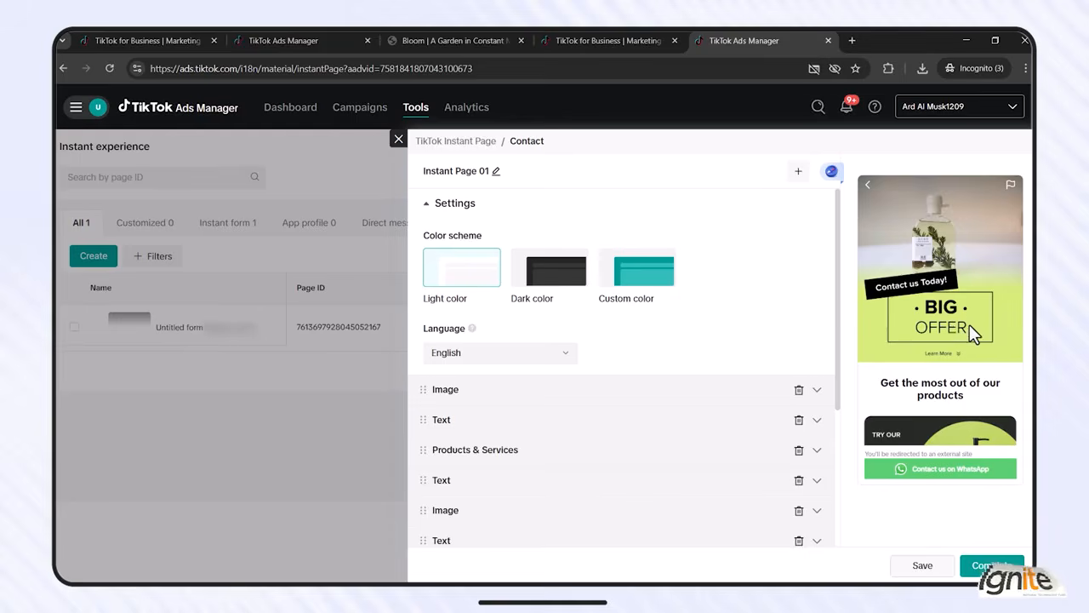
pyautogui.scroll(-3, 969, 324)
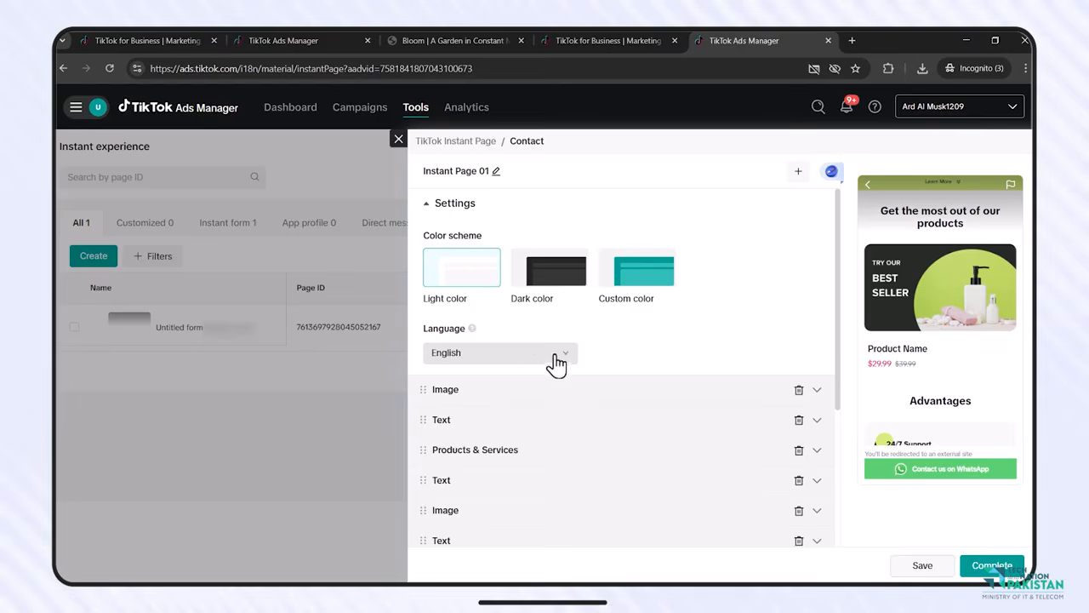
pyautogui.scroll(3, 936, 261)
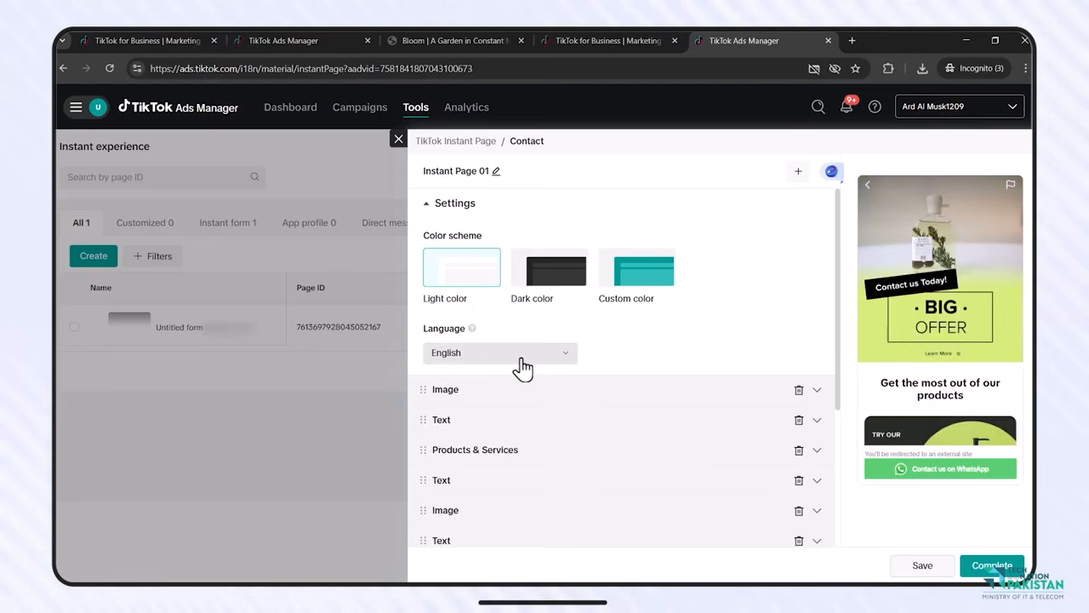
pyautogui.scroll(-3, 609, 353)
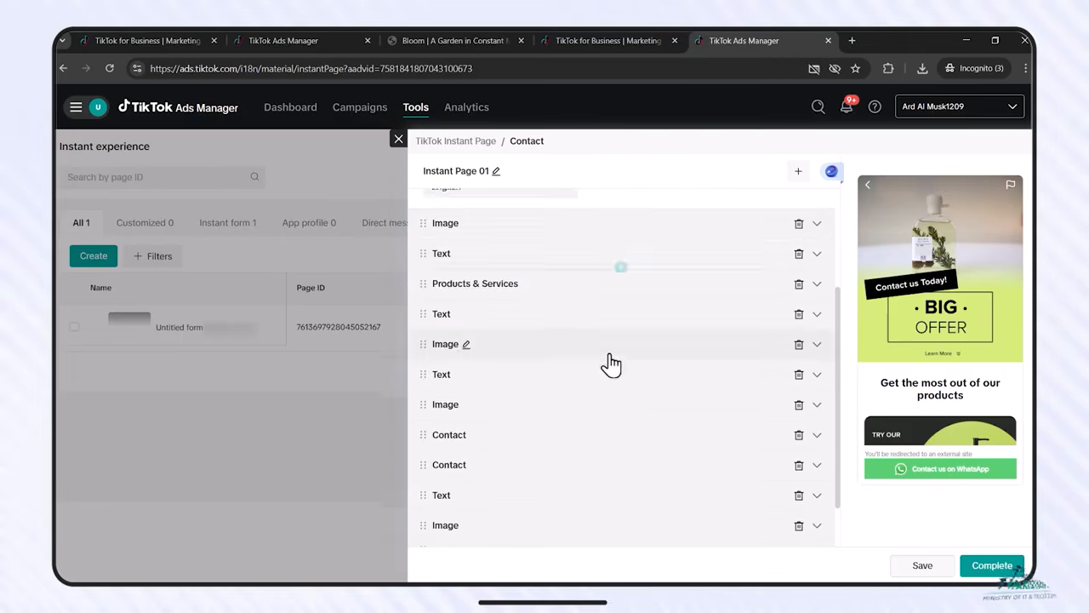
pyautogui.scroll(-2, 506, 369)
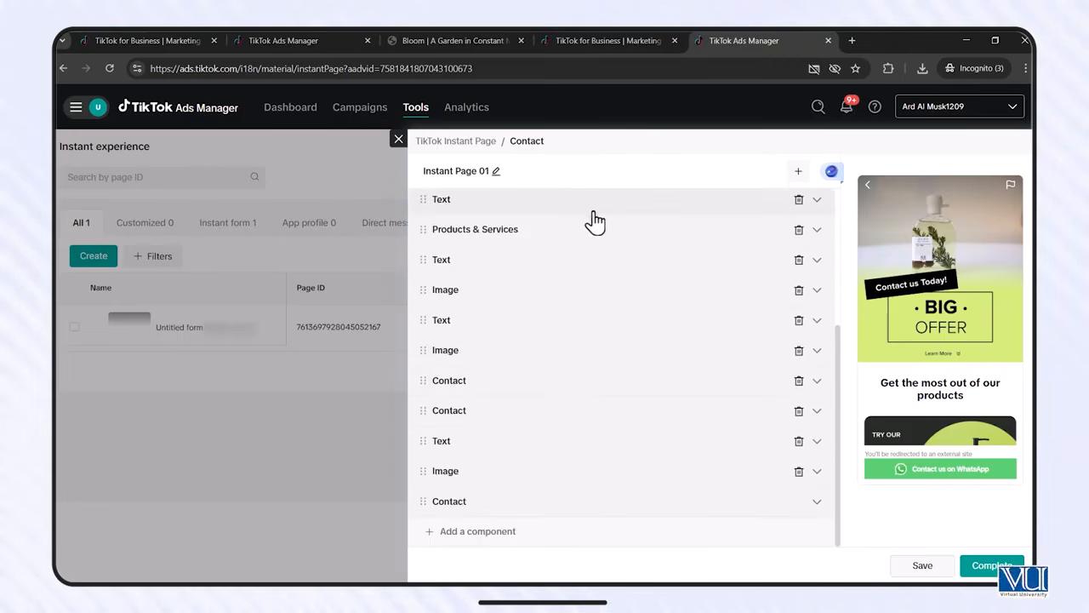
pyautogui.scroll(-5, 927, 268)
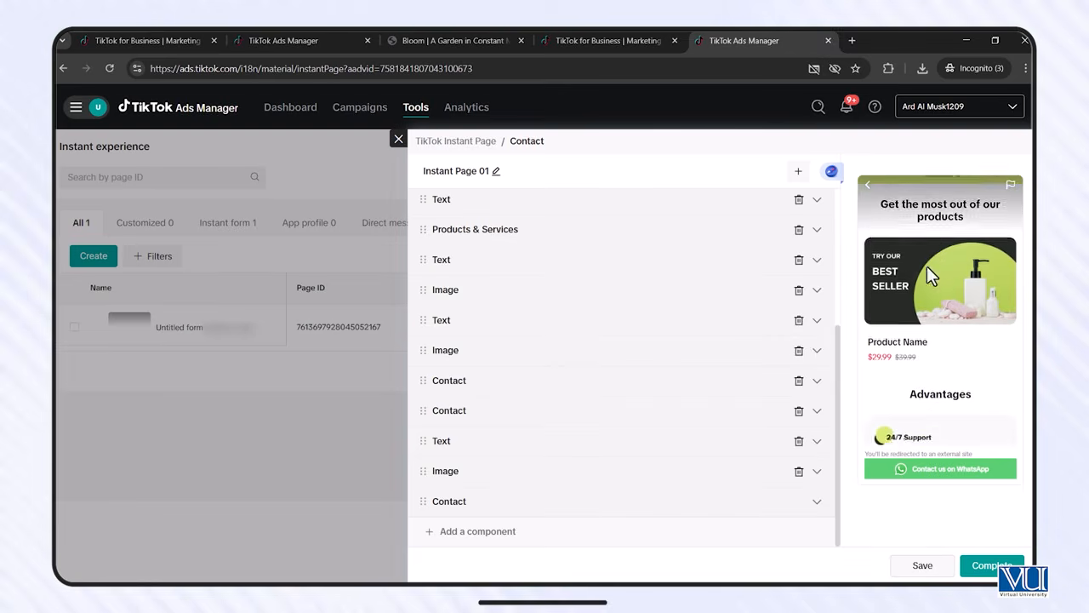
pyautogui.scroll(-3, 928, 267)
pyautogui.scroll(8, 927, 267)
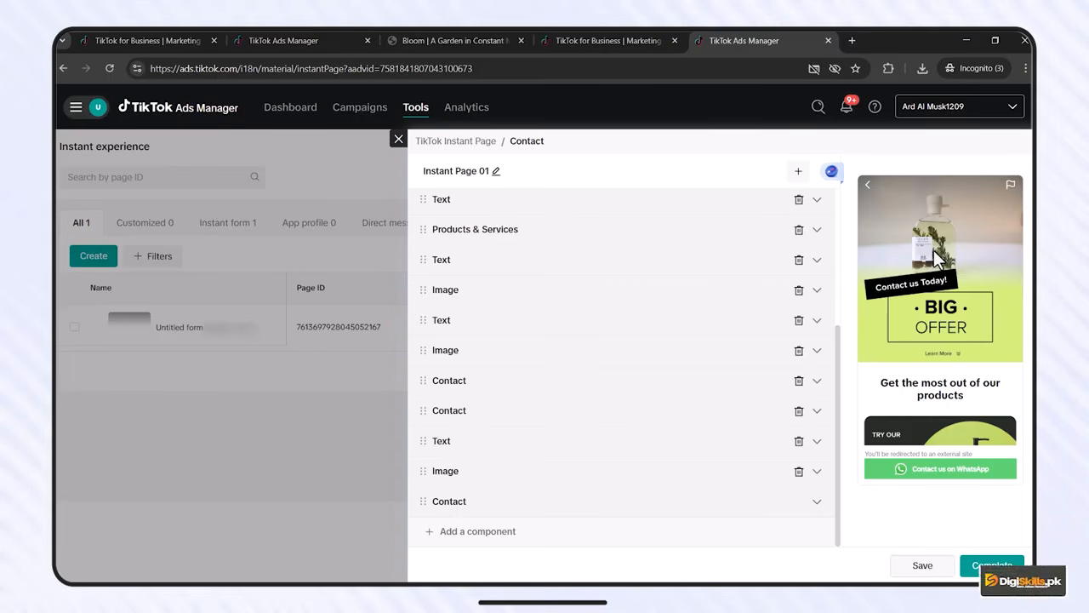
pyautogui.scroll(2, 573, 231)
pyautogui.scroll(2, 559, 265)
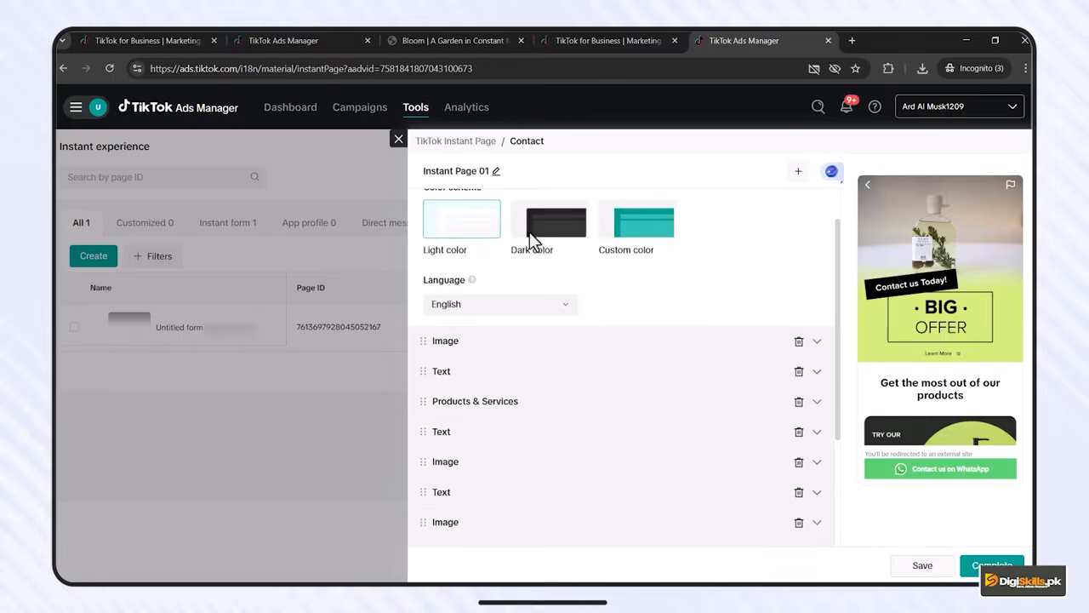
# Replace the picture in the first Image component with the Rumi and Junoon perfume bundle image, keeping the full 1024 x 1024 px crop.
pyautogui.doubleClick(446, 341)
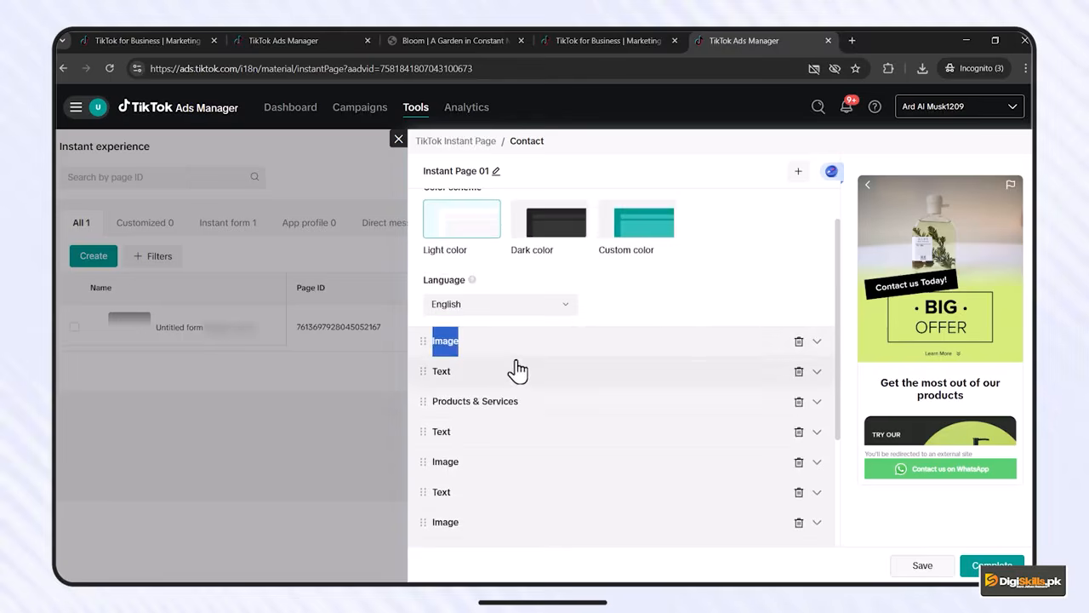
pyautogui.click(492, 347)
pyautogui.click(489, 342)
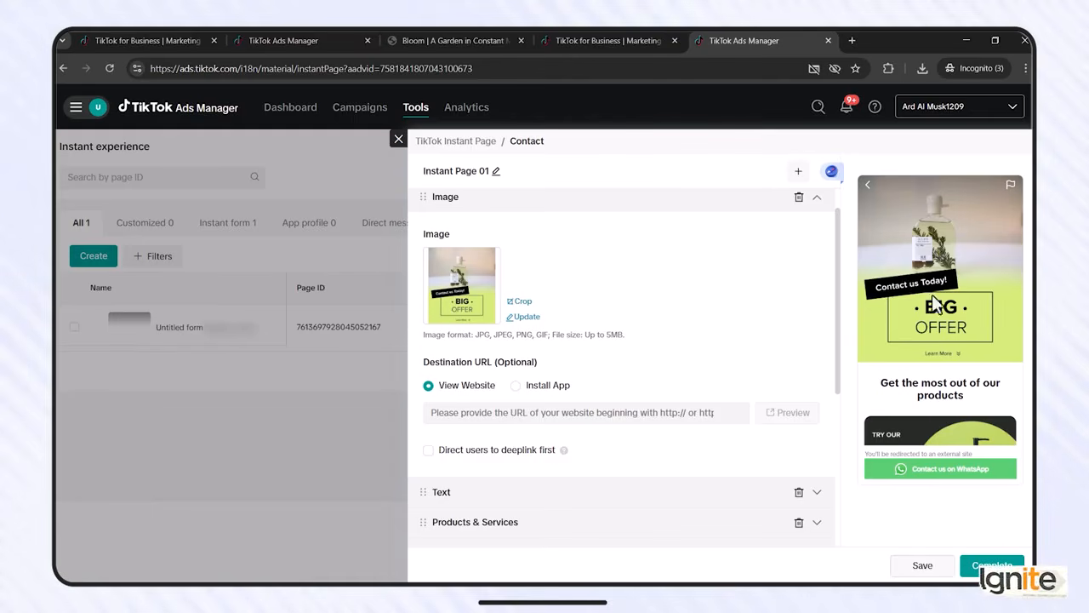
pyautogui.click(520, 320)
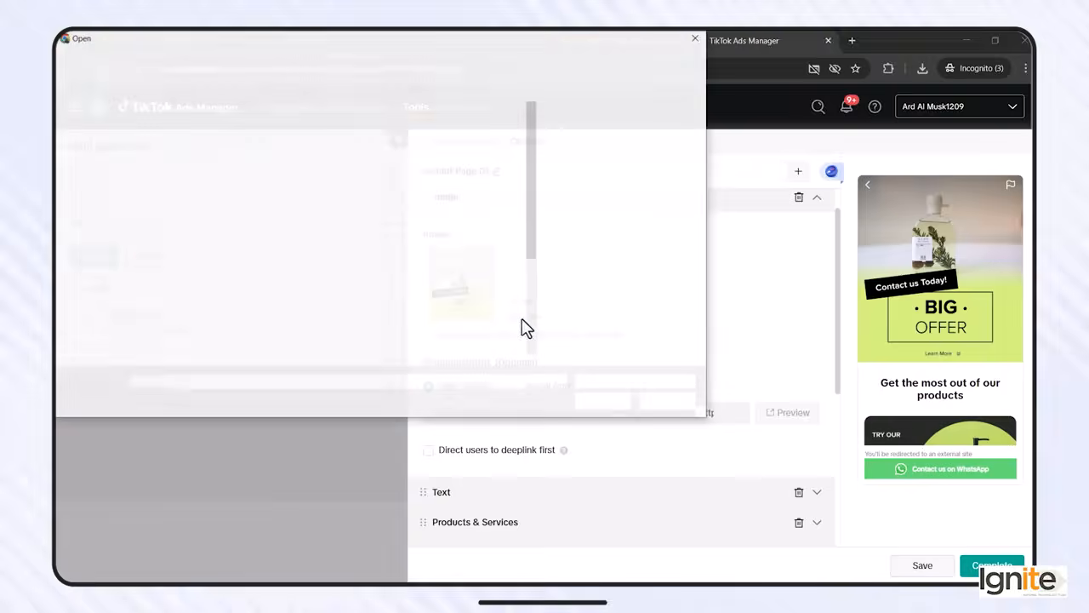
pyautogui.doubleClick(354, 223)
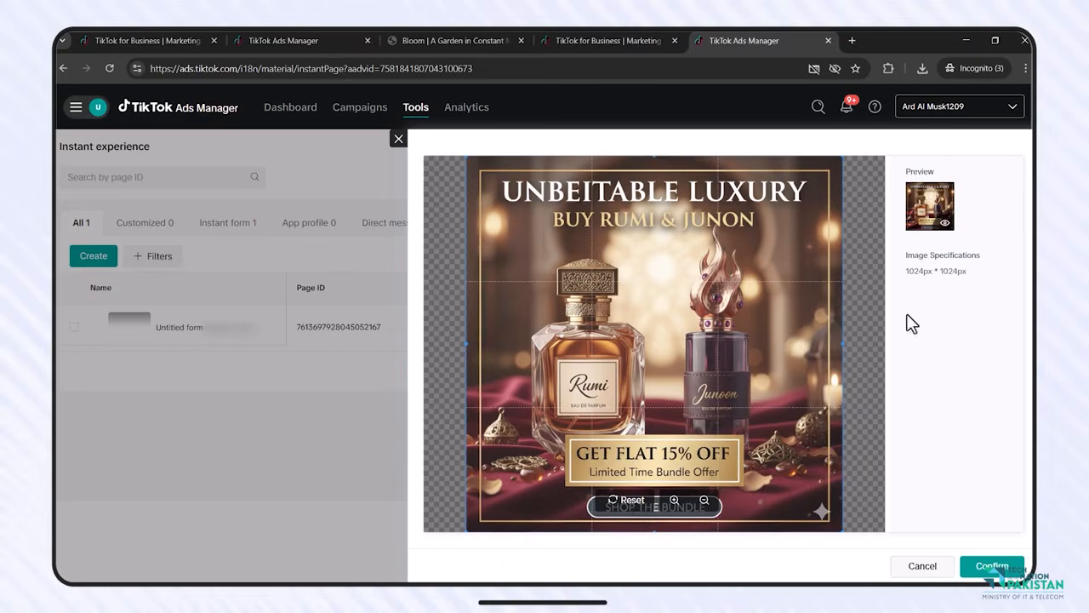
pyautogui.click(1014, 568)
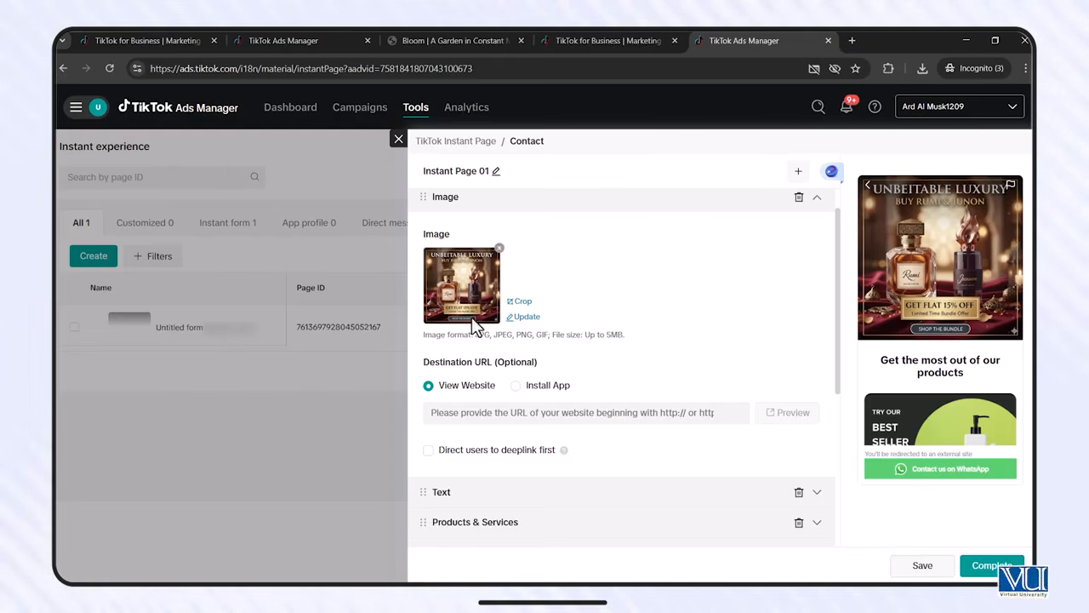
# Open the aromastudio.shop website in a new browser tab as the source for the image's destination URL.
pyautogui.scroll(-1, 472, 317)
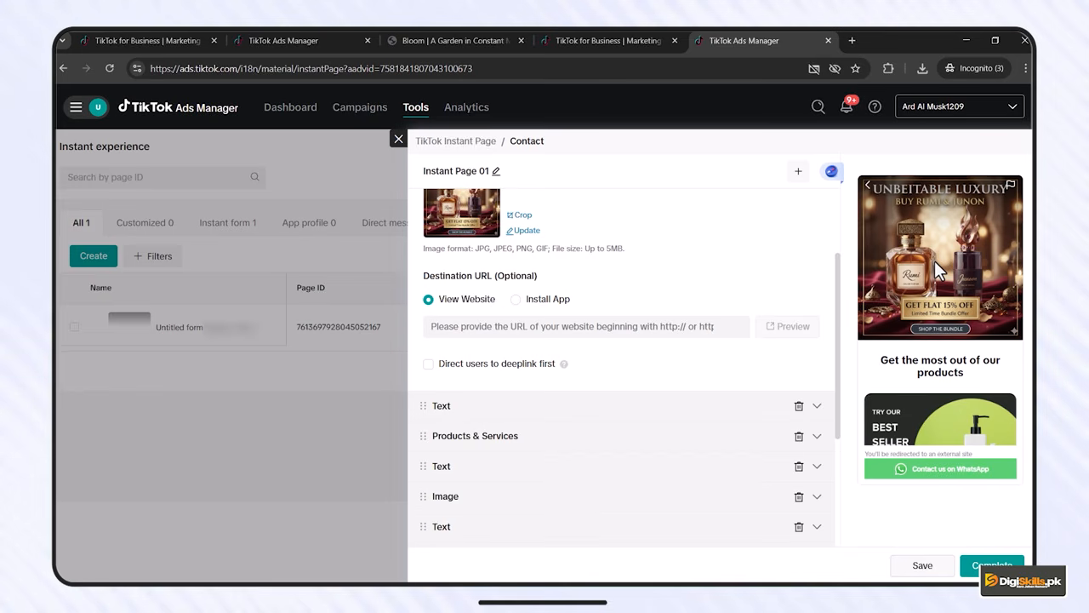
pyautogui.click(852, 40)
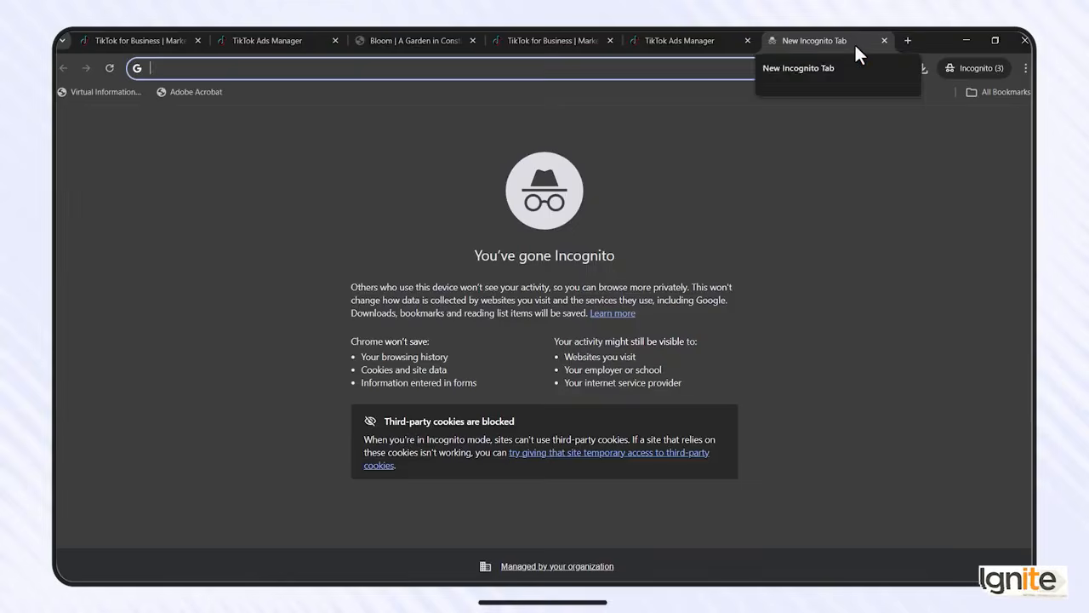
pyautogui.write('aromastudio.shop')
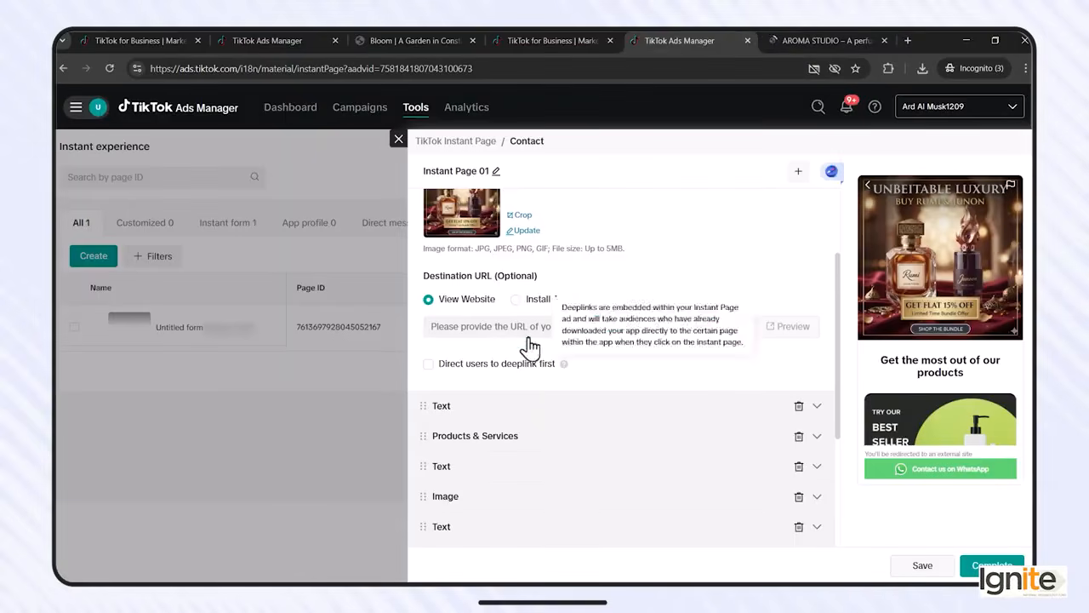
pyautogui.write('https://aromastudio.shop/')
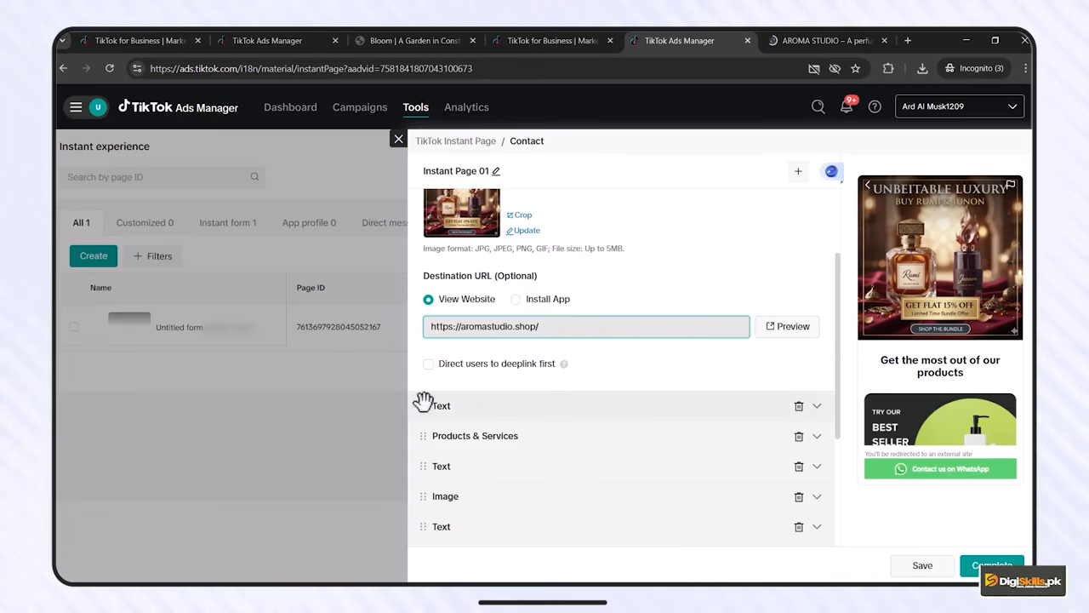
# Replace the content of the first Text component with "Get Flat 15% Off on Our Bundle Offer!".
pyautogui.click(481, 408)
pyautogui.scroll(2, 523, 405)
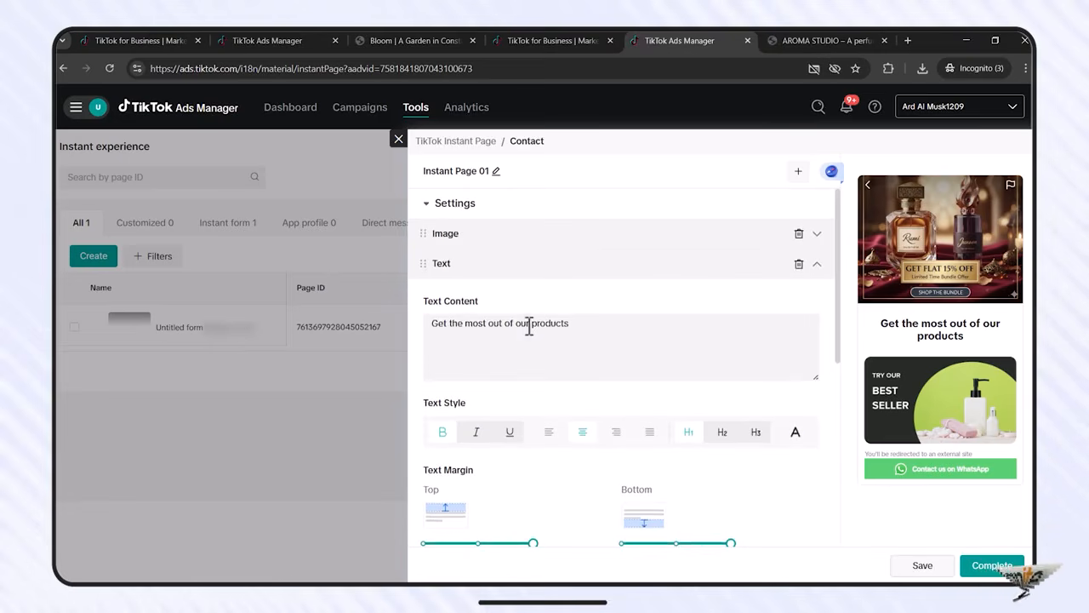
pyautogui.click(583, 323)
pyautogui.hotkey('ctrl', 'a')
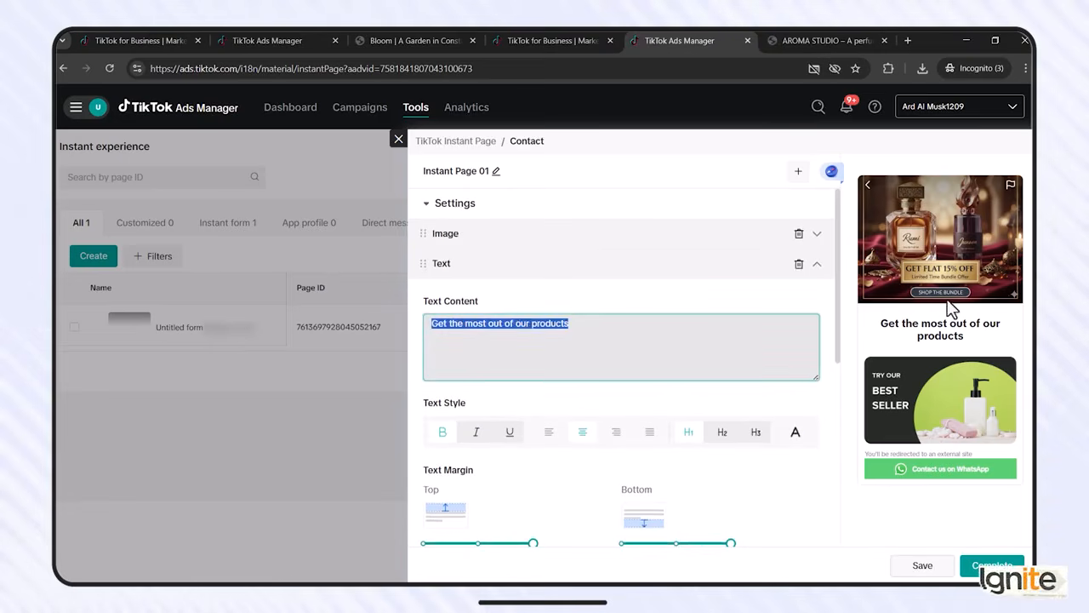
pyautogui.write('Get Flat')
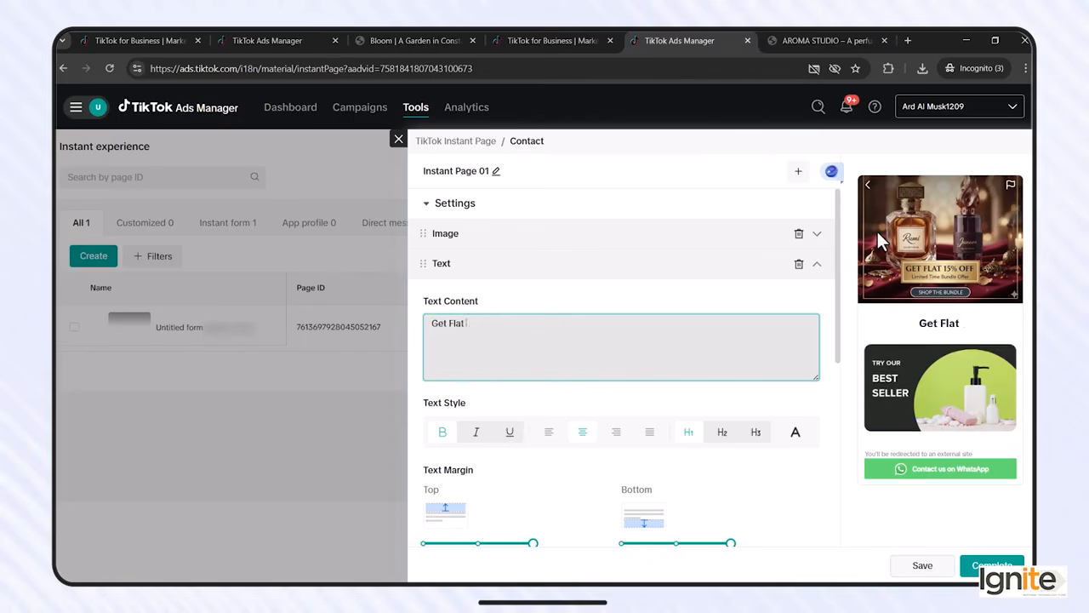
pyautogui.write(' 15% Off on Our Bundle Offer!')
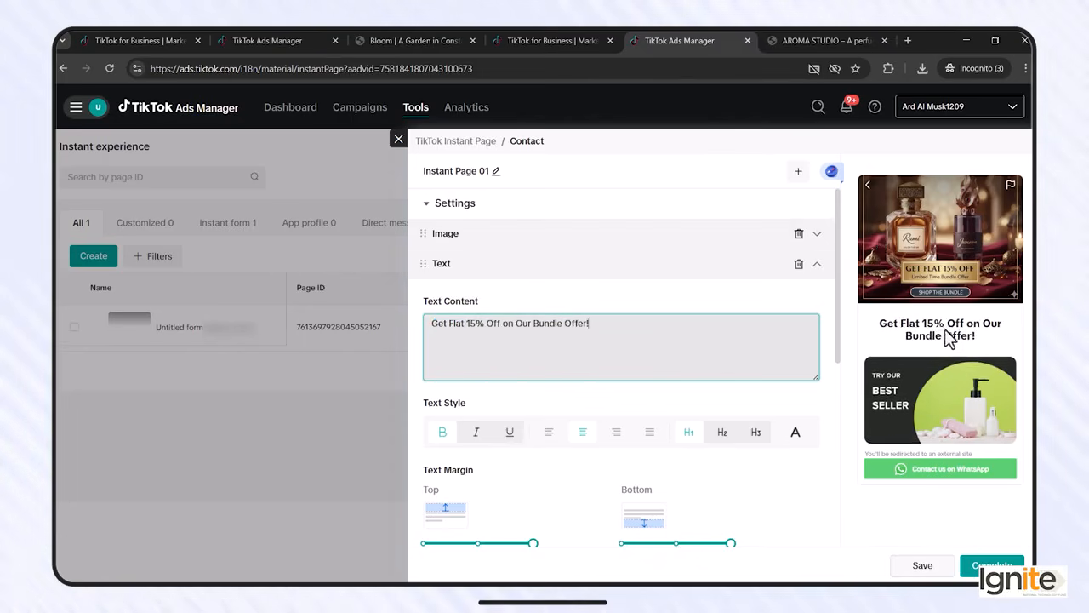
pyautogui.scroll(1, 959, 340)
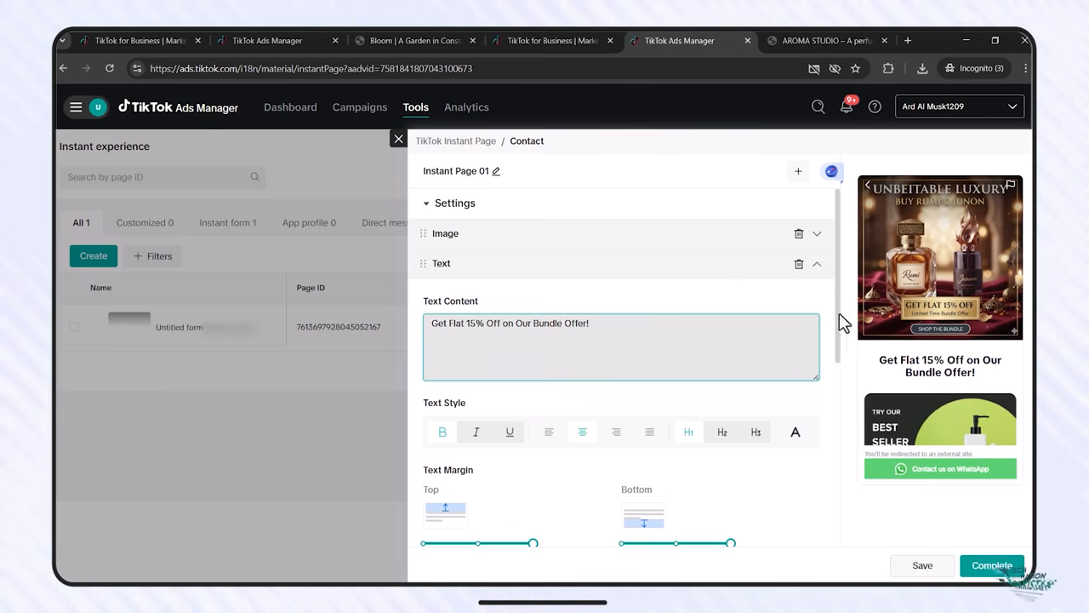
# Try the bold, italic, underline, left-align and text color options on the bundle offer text, keeping it bold and centered in its original color.
pyautogui.click(445, 433)
pyautogui.click(472, 434)
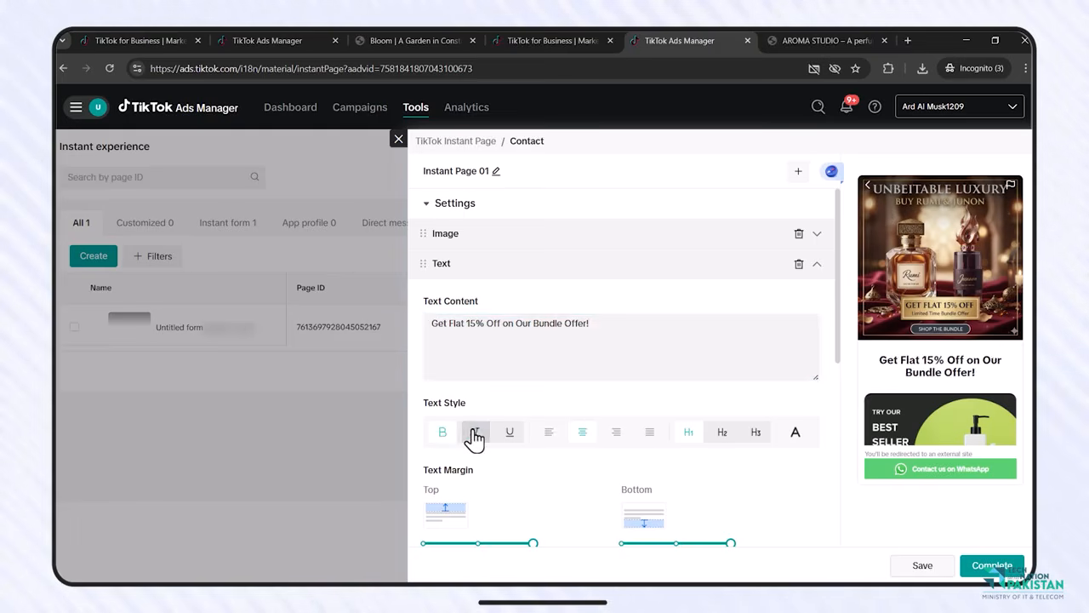
pyautogui.click(510, 438)
pyautogui.click(511, 439)
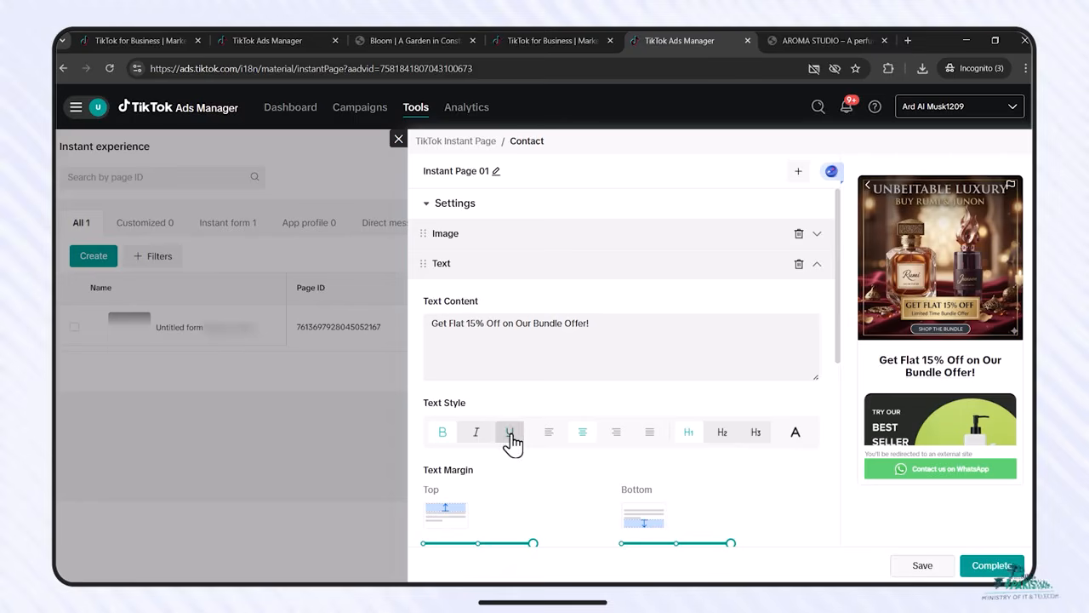
pyautogui.click(549, 438)
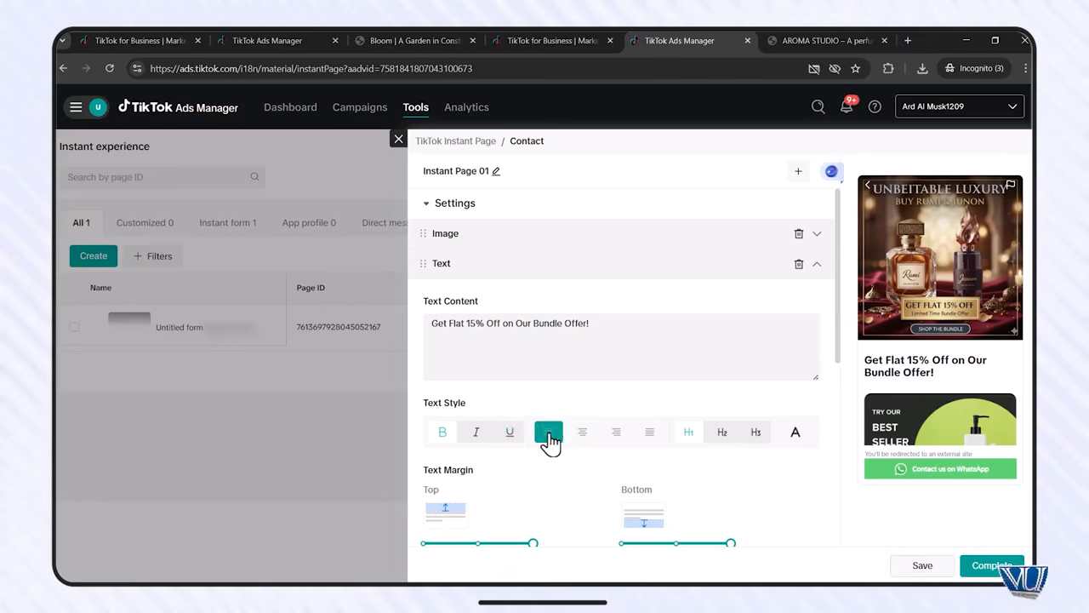
pyautogui.click(584, 437)
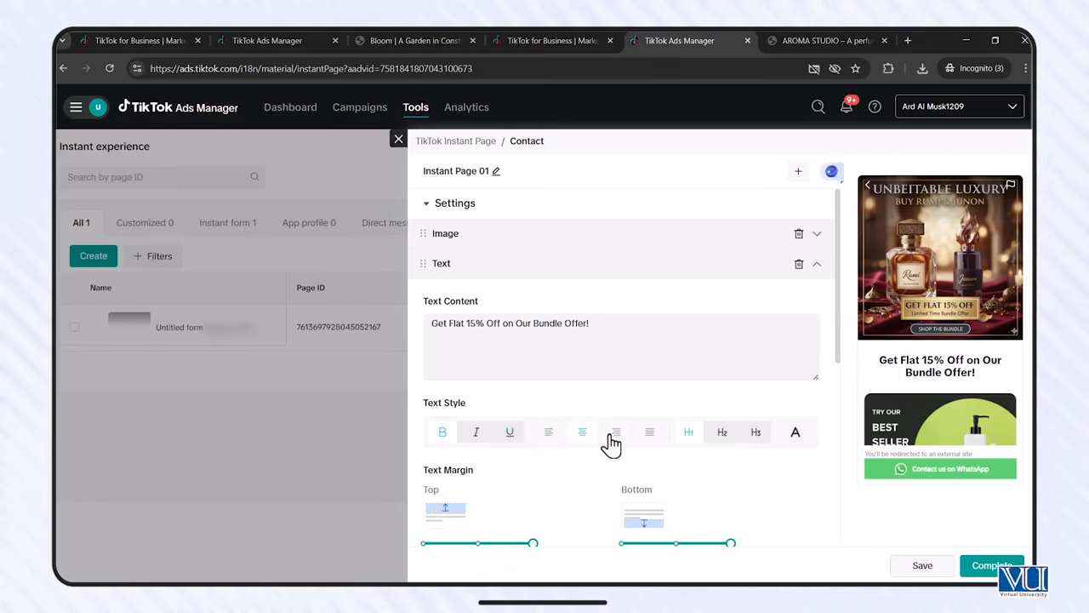
pyautogui.click(794, 436)
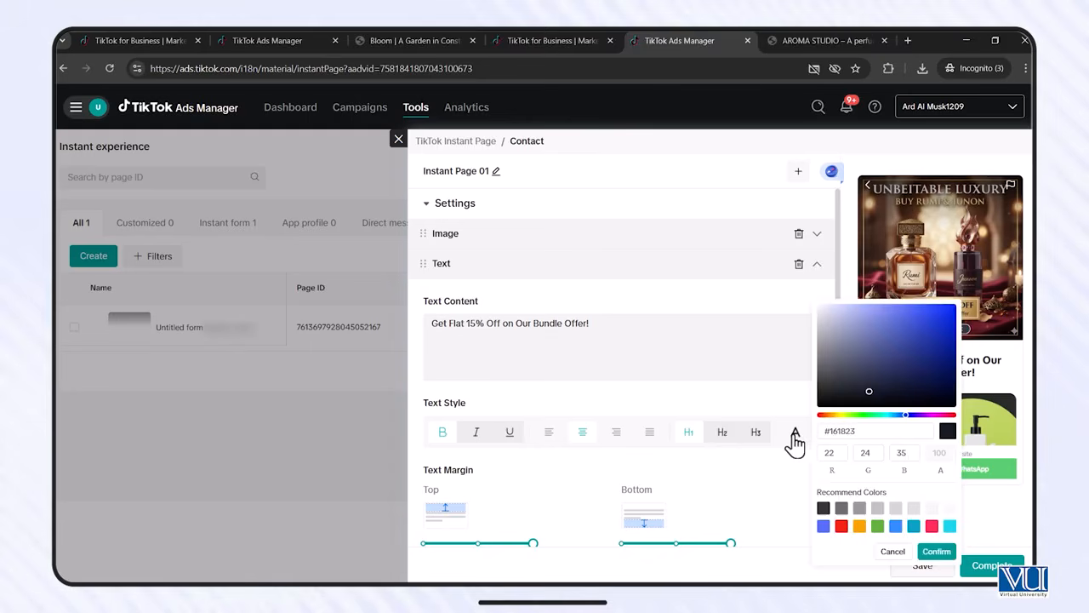
pyautogui.click(794, 438)
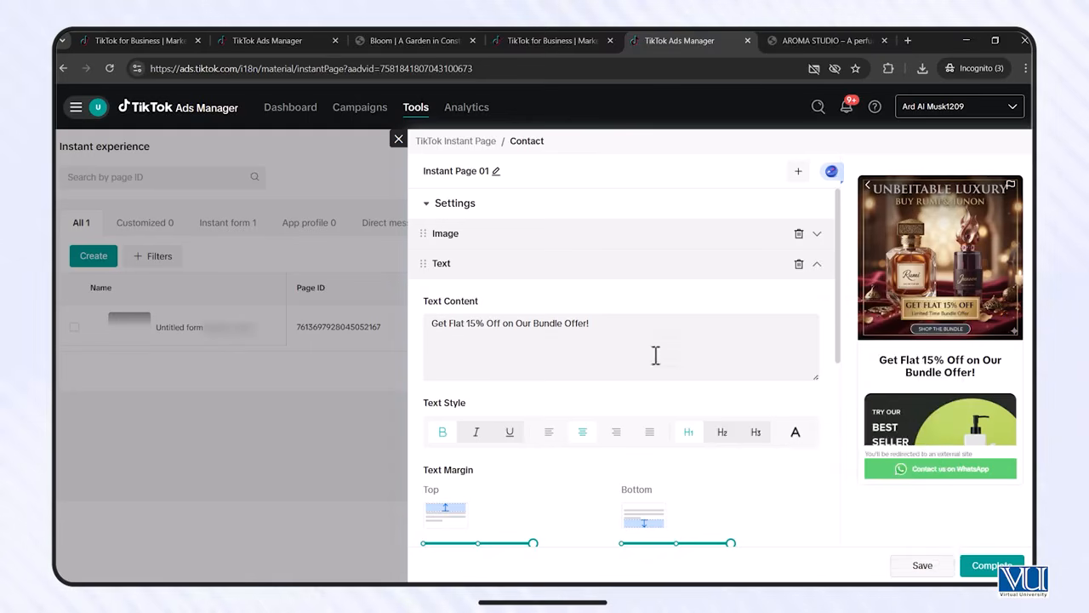
# Try the middle setting for the bundle offer text's top margin, and return it to the largest setting.
pyautogui.scroll(-2, 655, 355)
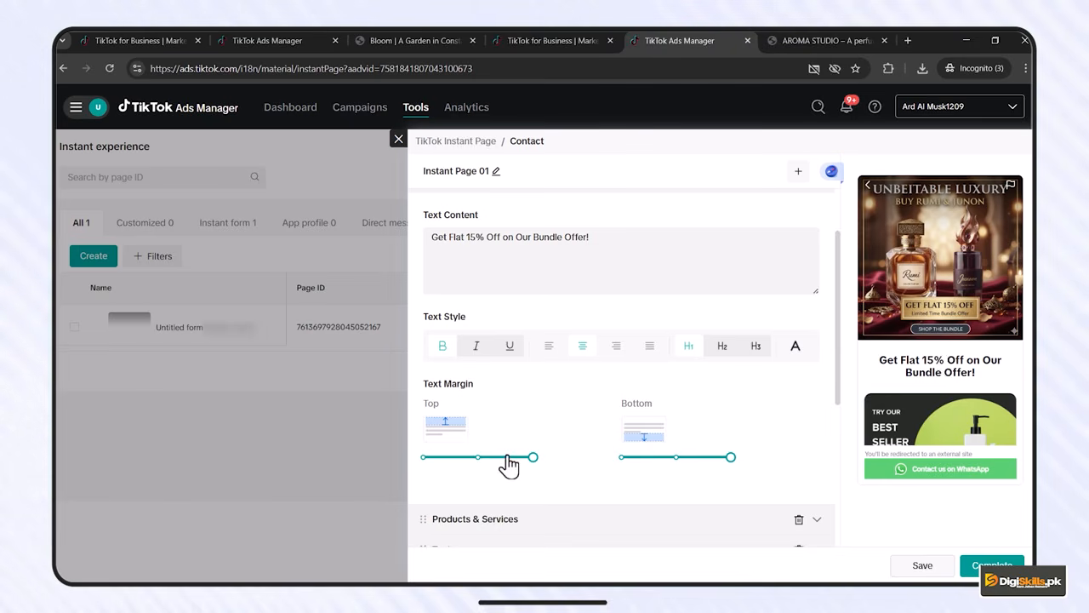
pyautogui.moveTo(522, 468); pyautogui.dragTo(479, 464)
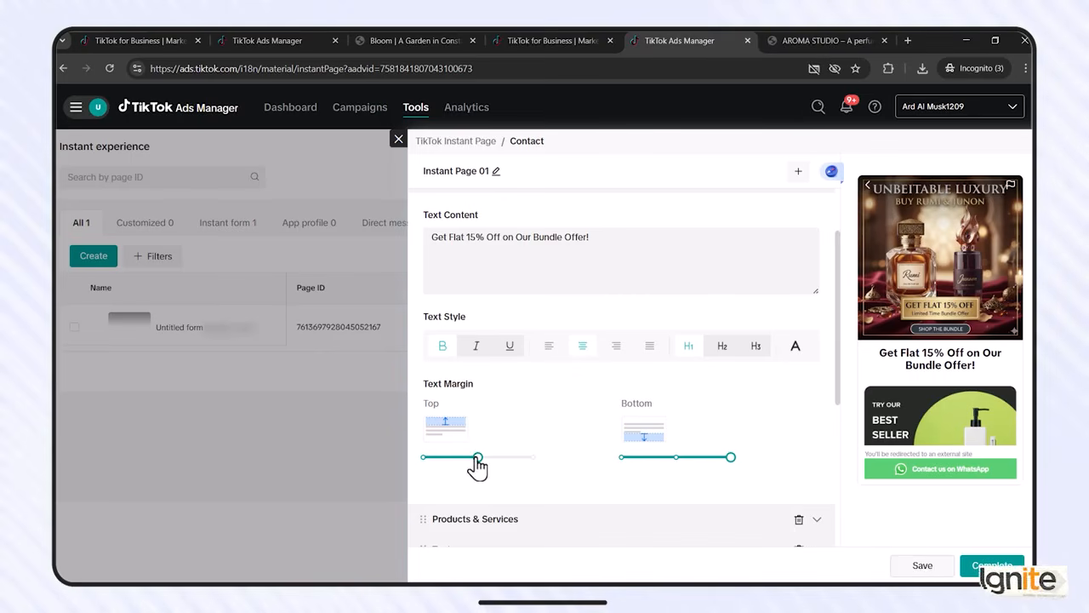
pyautogui.moveTo(477, 460); pyautogui.dragTo(542, 458)
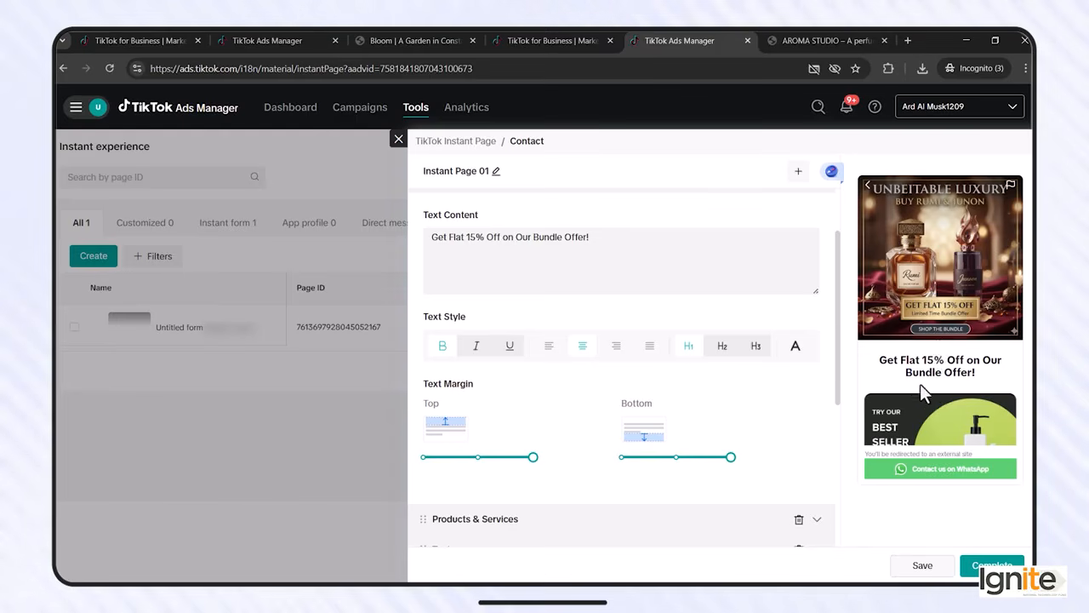
# Set the arrangement of the Products & Services component to Horizontal.
pyautogui.scroll(-2, 688, 375)
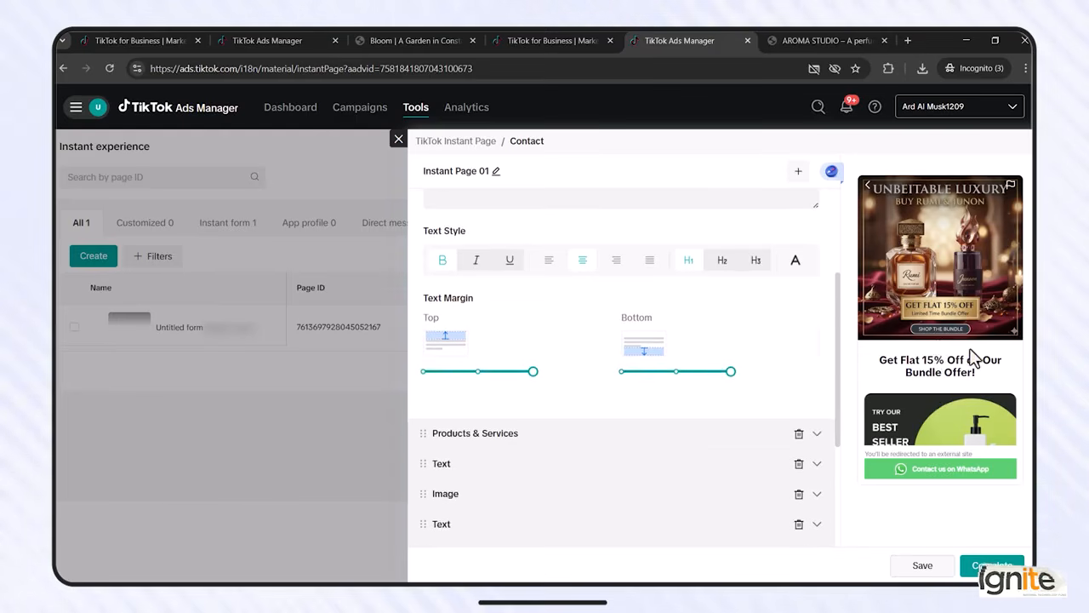
pyautogui.scroll(-5, 970, 358)
pyautogui.scroll(2, 974, 358)
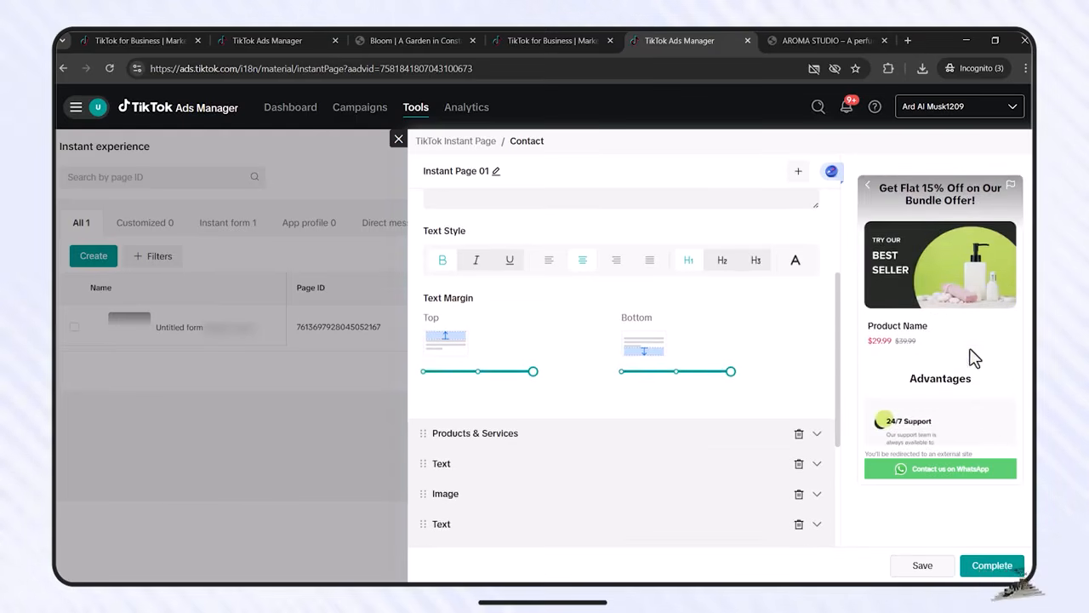
pyautogui.click(483, 434)
pyautogui.click(544, 435)
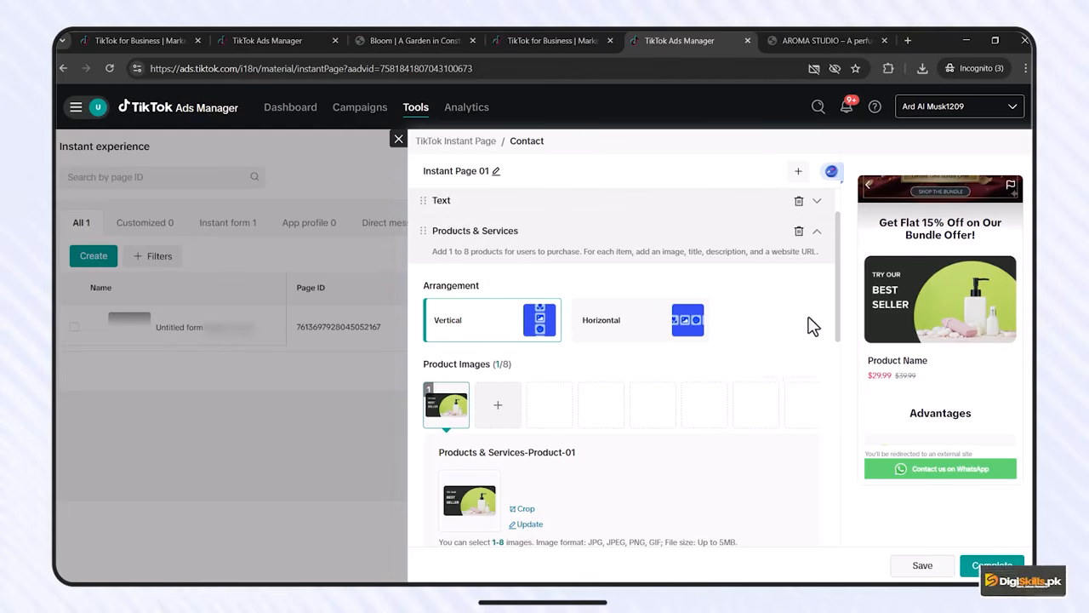
pyautogui.click(677, 330)
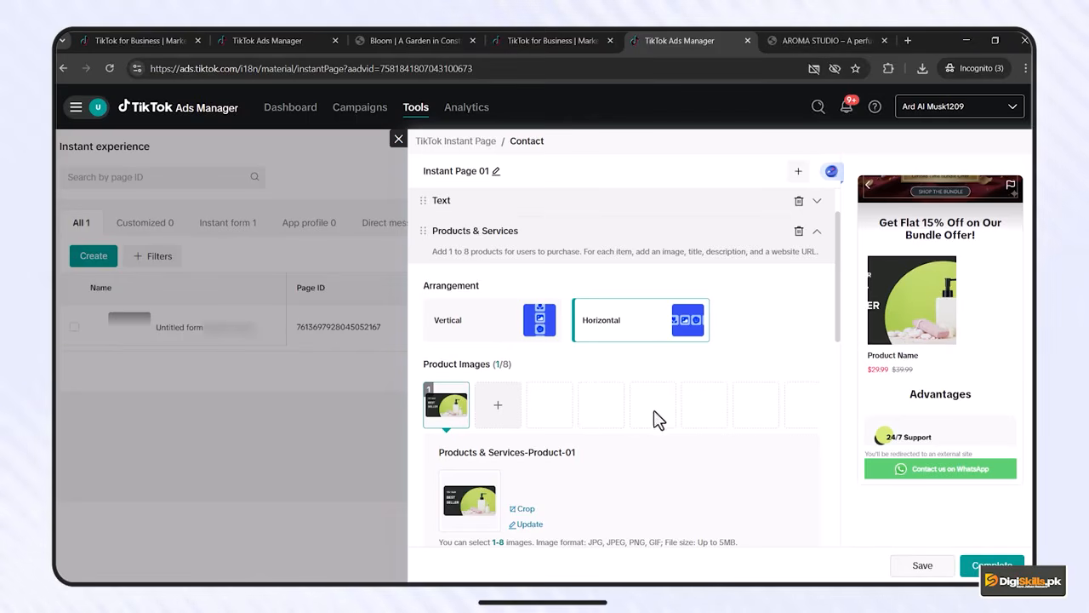
# Replace the first product's placeholder picture with Rumi.jpg.jpeg, keeping the full 938 x 938 px crop.
pyautogui.scroll(-1, 534, 395)
pyautogui.moveTo(455, 318)
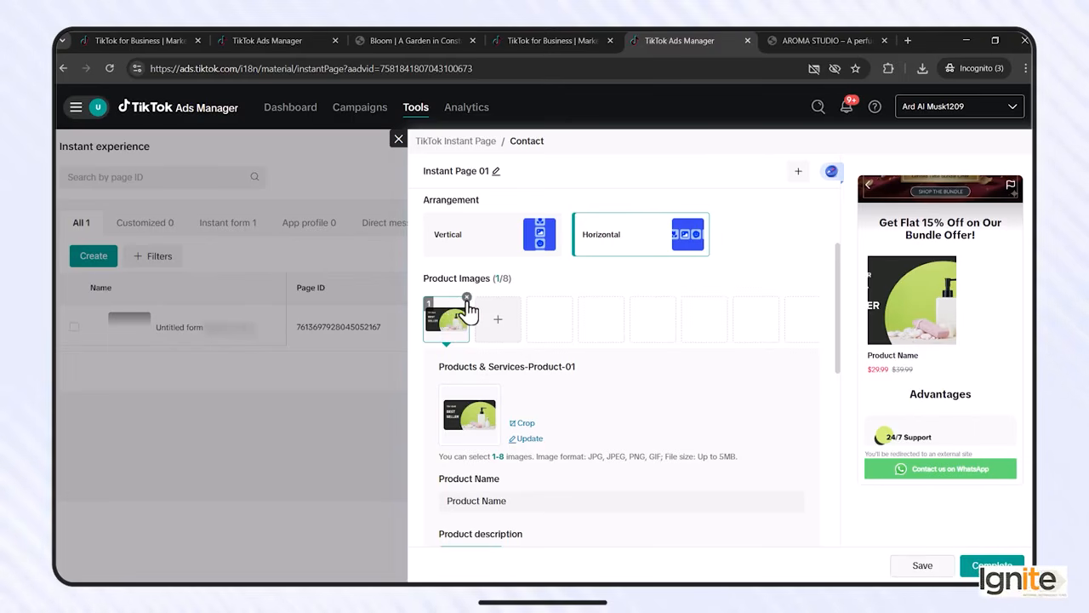
pyautogui.click(466, 298)
pyautogui.click(462, 336)
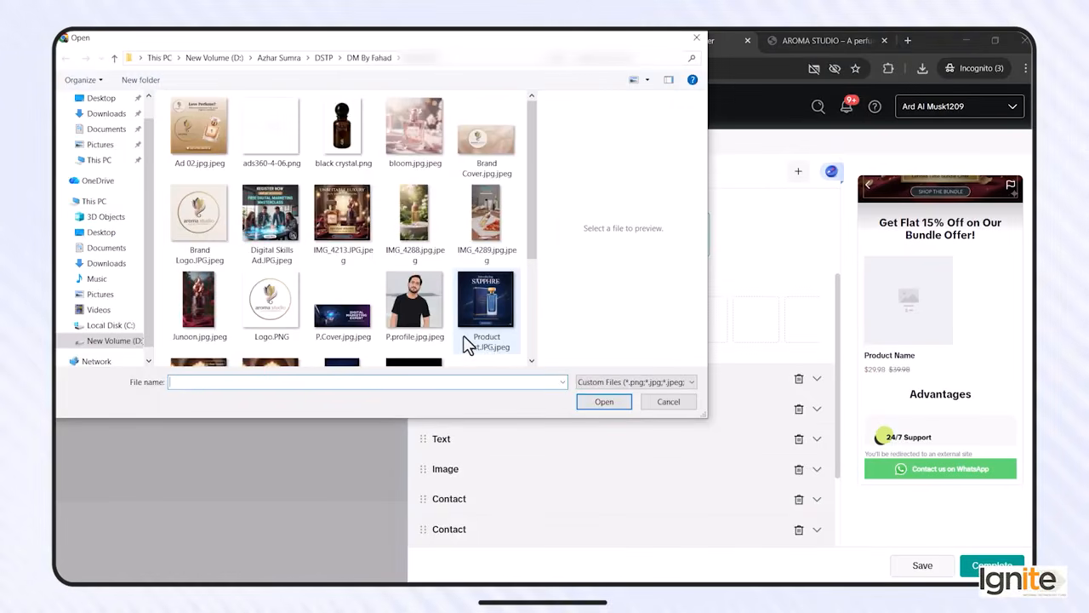
pyautogui.scroll(-2, 389, 256)
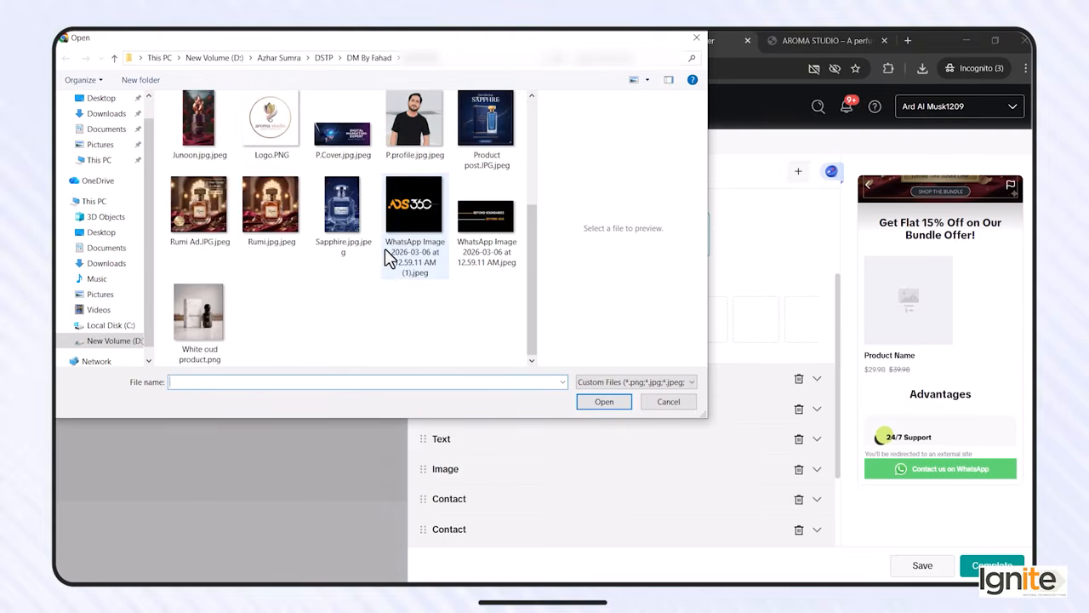
pyautogui.scroll(1, 359, 297)
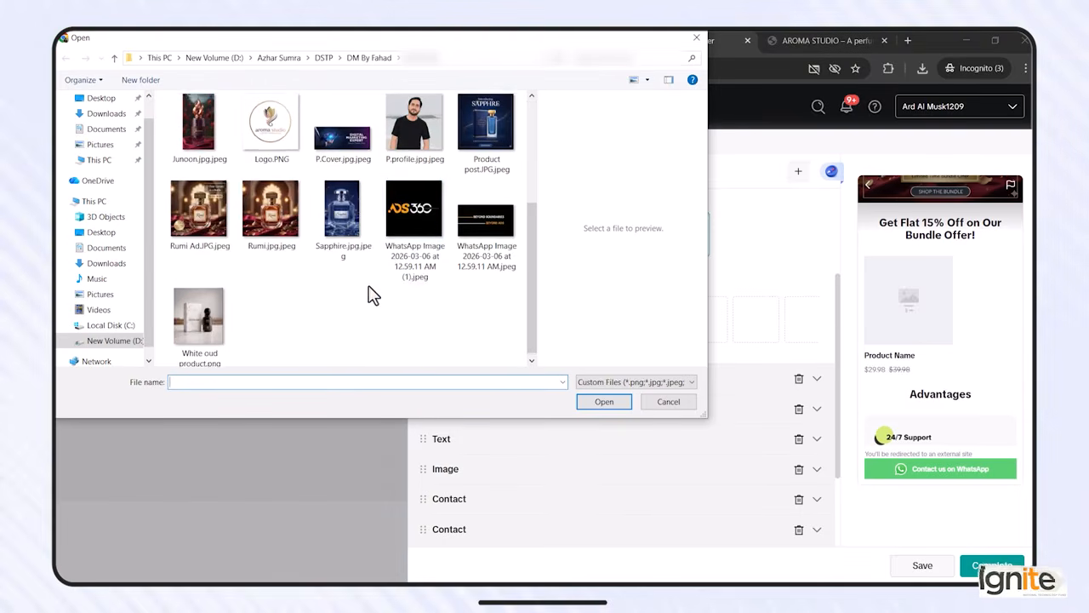
pyautogui.doubleClick(290, 231)
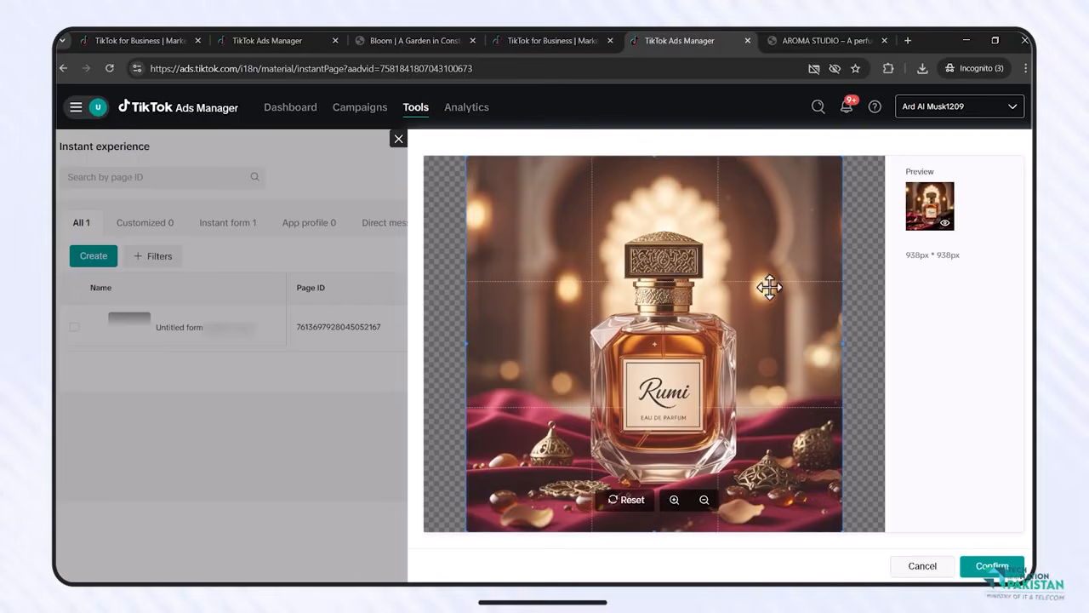
pyautogui.click(991, 566)
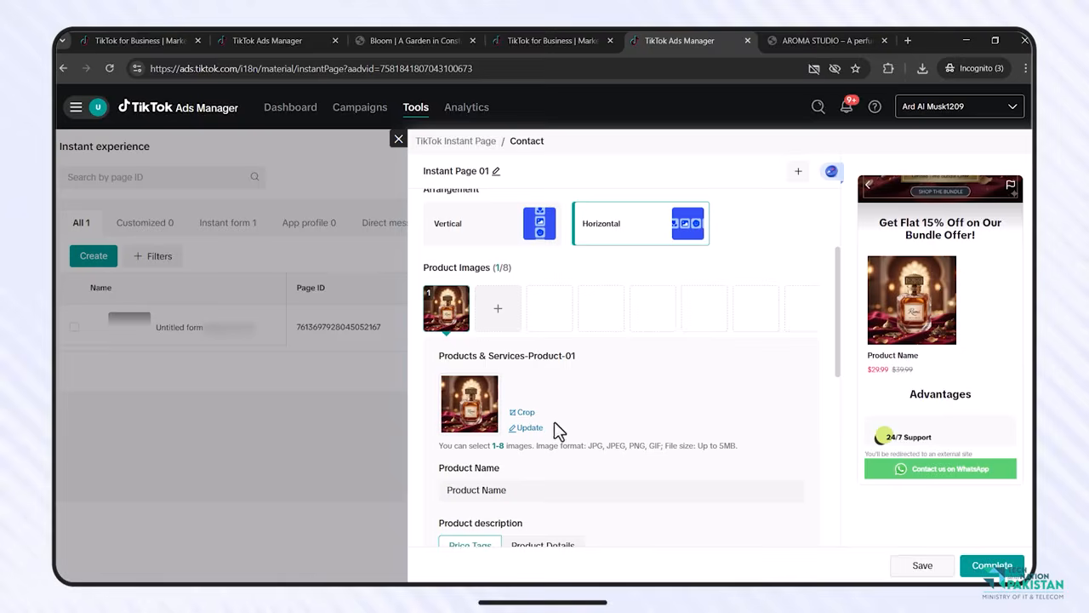
# Set the product name to "Rumi | The Poetry of the Soul", copied from the Rumi product page on the shop website.
pyautogui.scroll(-2, 554, 421)
pyautogui.click(510, 402)
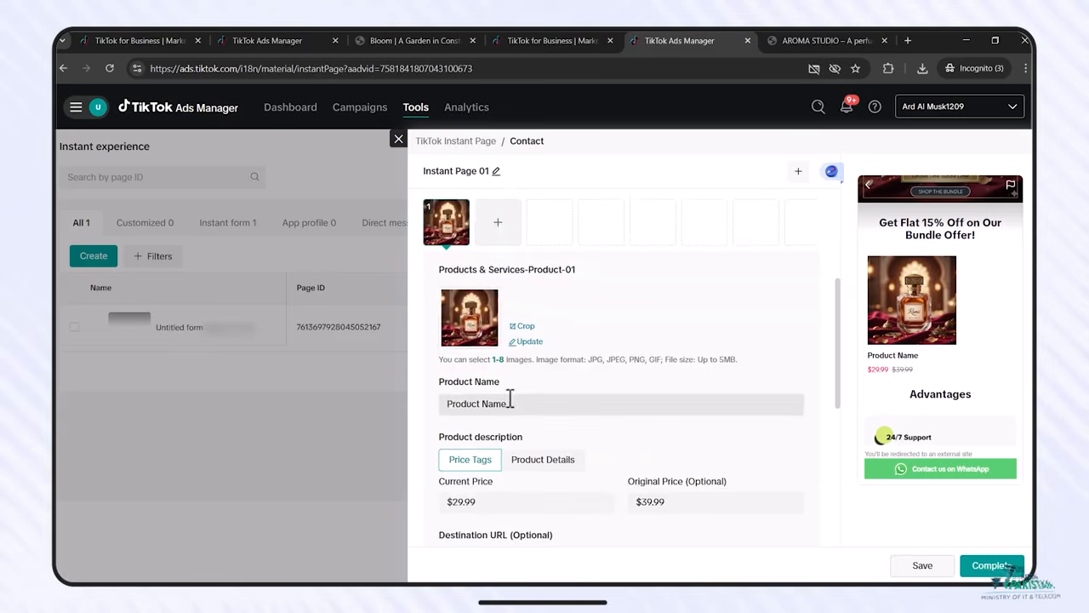
pyautogui.click(807, 43)
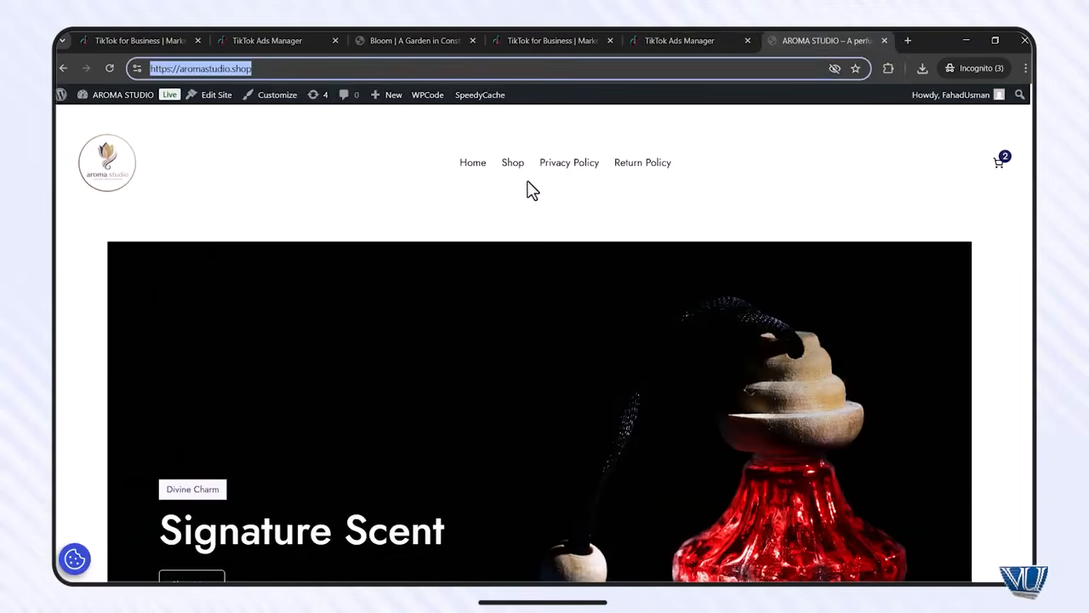
pyautogui.click(513, 163)
pyautogui.scroll(-3, 538, 286)
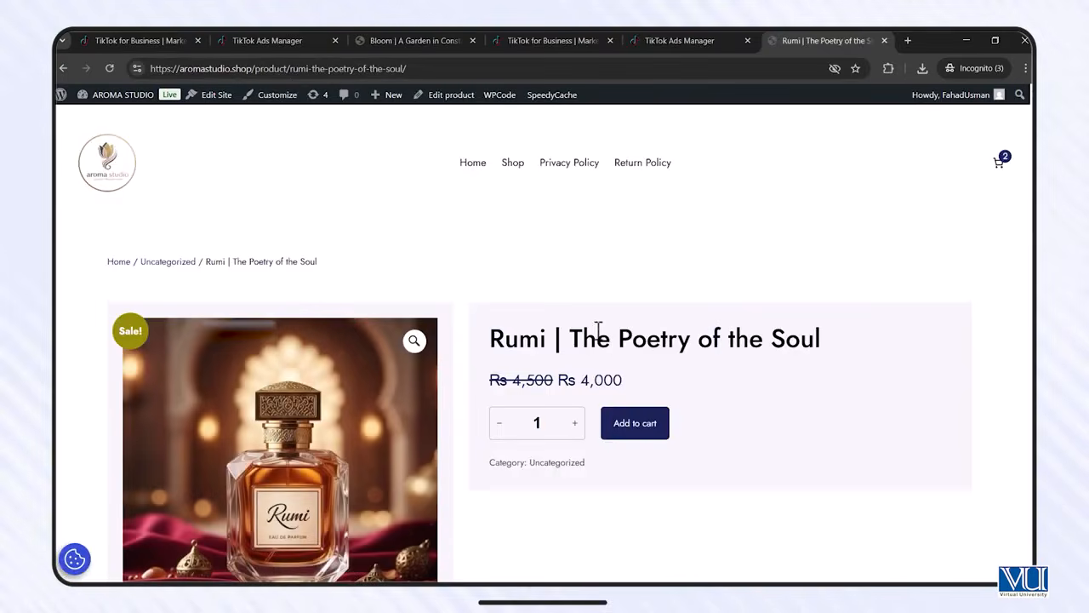
pyautogui.tripleClick(599, 329)
pyautogui.hotkey('ctrl', 'c')
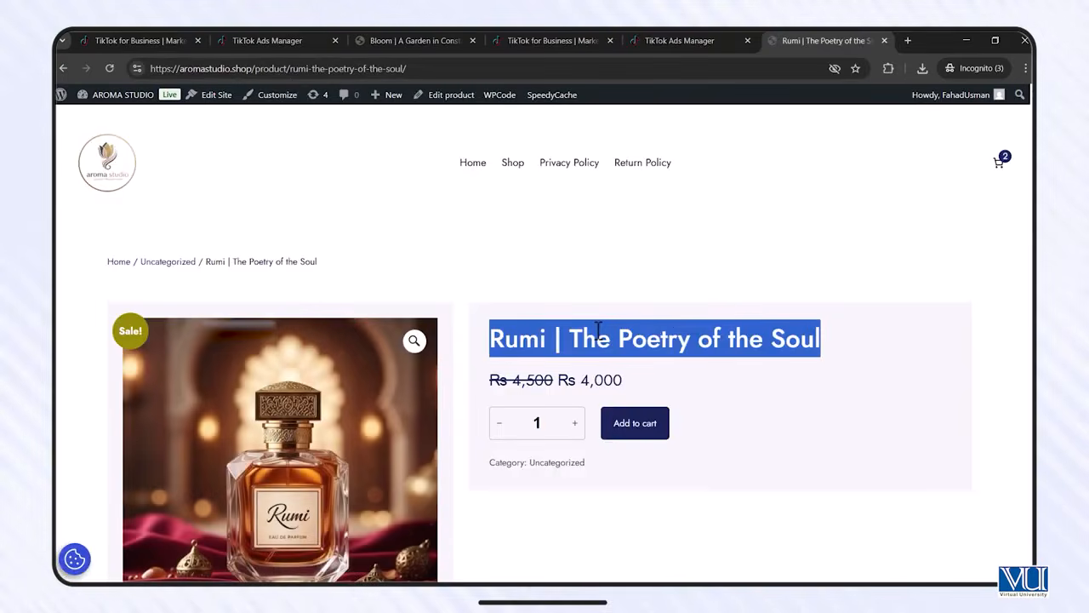
pyautogui.click(683, 47)
pyautogui.tripleClick(536, 406)
pyautogui.hotkey('ctrl', 'v')
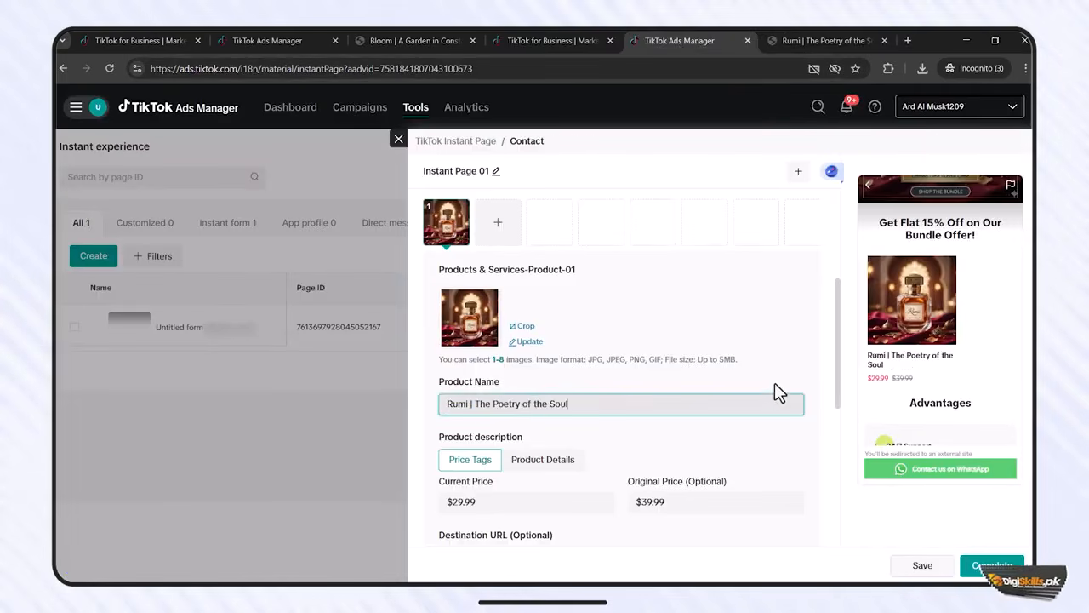
# Switch the Rumi product's description type from Price Tags to Product Details.
pyautogui.scroll(-1, 757, 393)
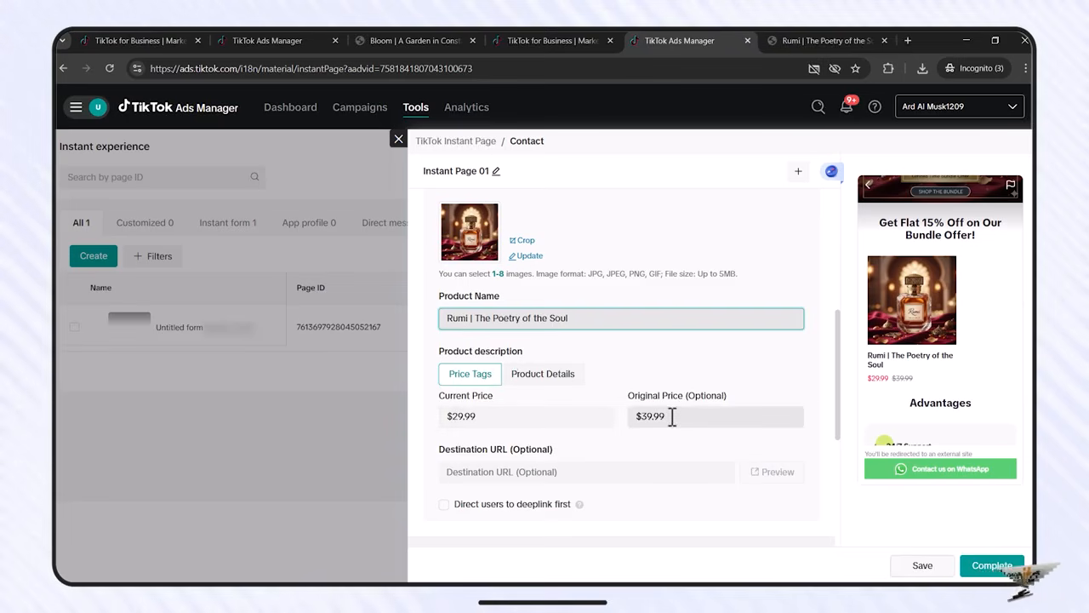
pyautogui.click(563, 378)
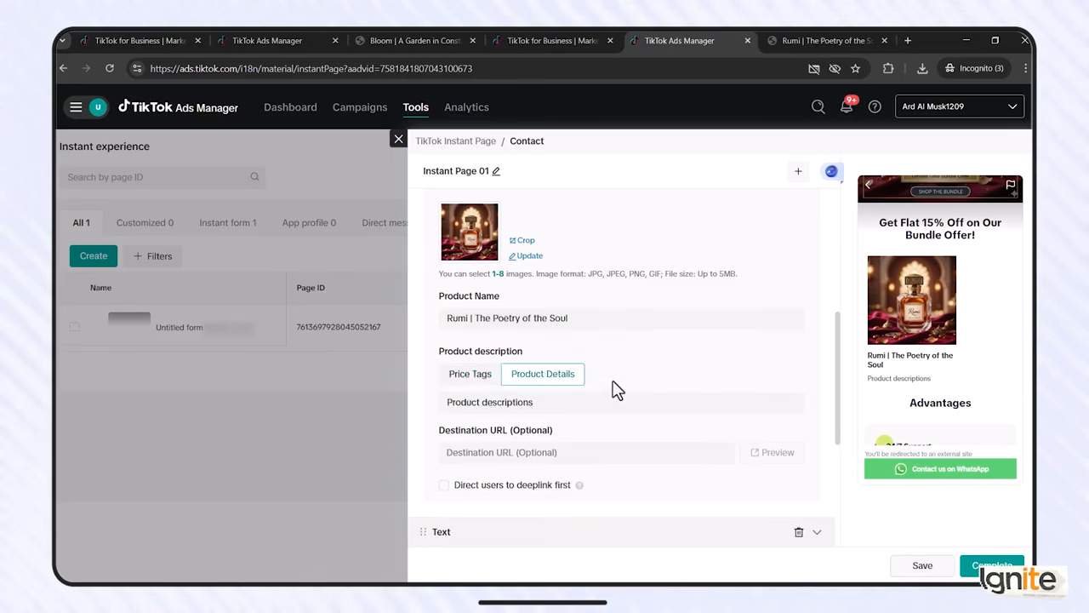
pyautogui.scroll(-1, 617, 388)
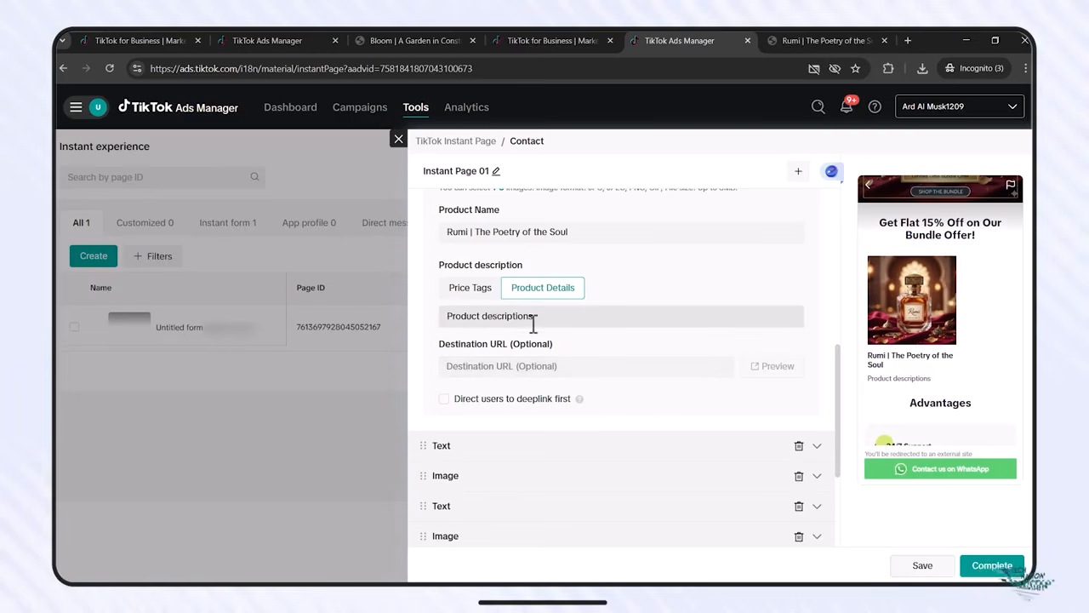
pyautogui.click(833, 42)
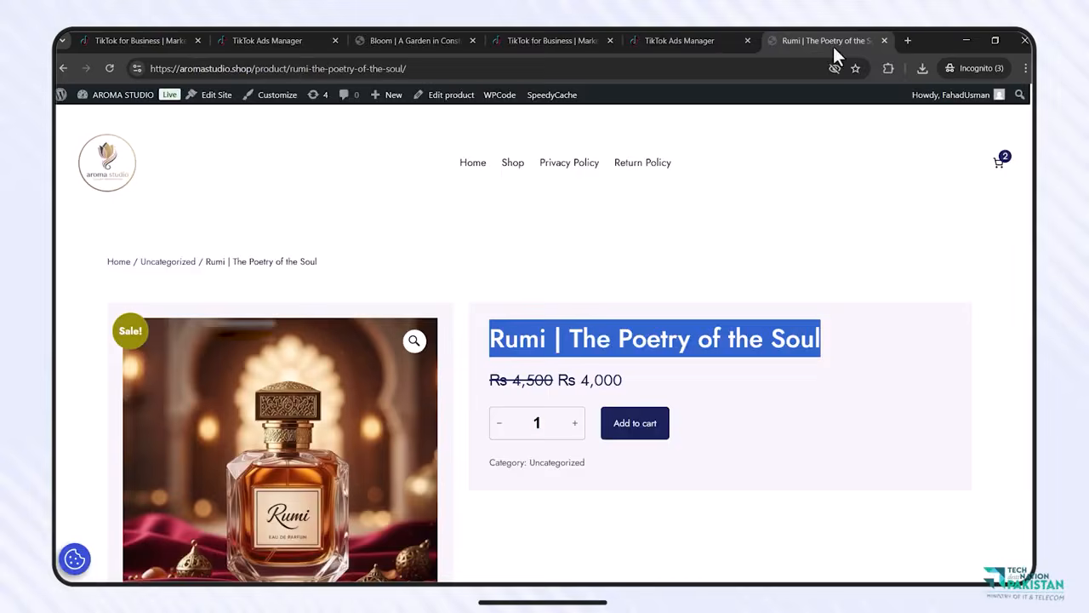
pyautogui.click(434, 68)
pyautogui.hotkey('ctrl', 'c')
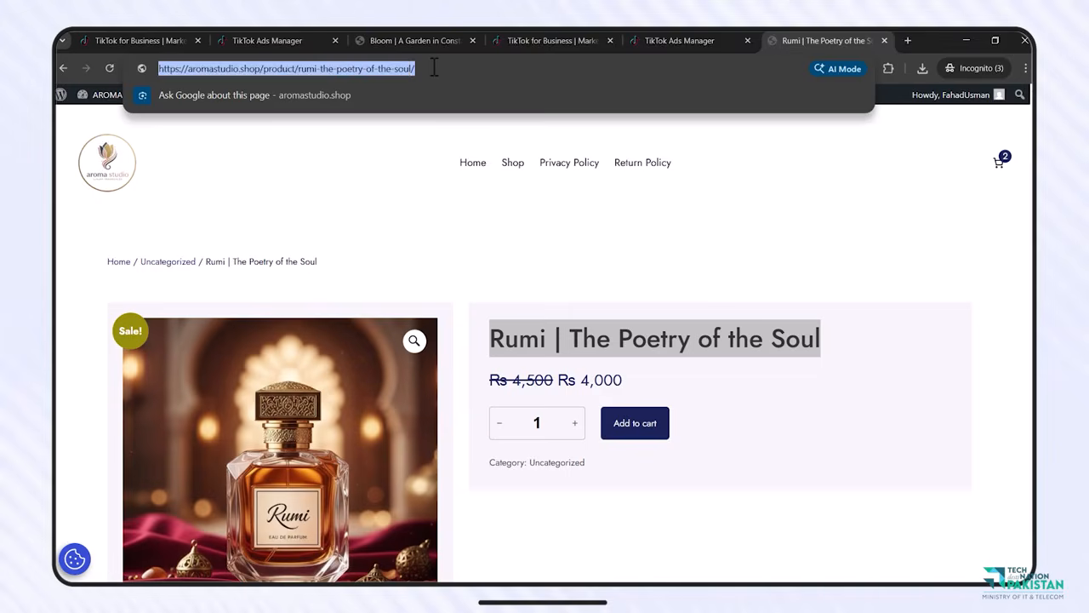
pyautogui.click(667, 40)
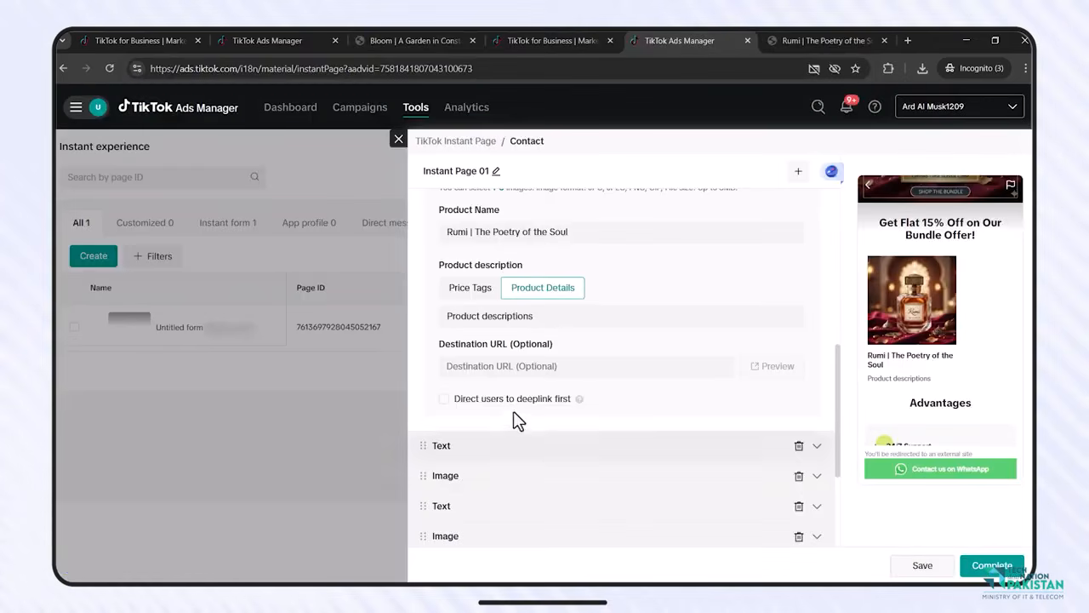
pyautogui.click(522, 374)
pyautogui.hotkey('ctrl', 'v')
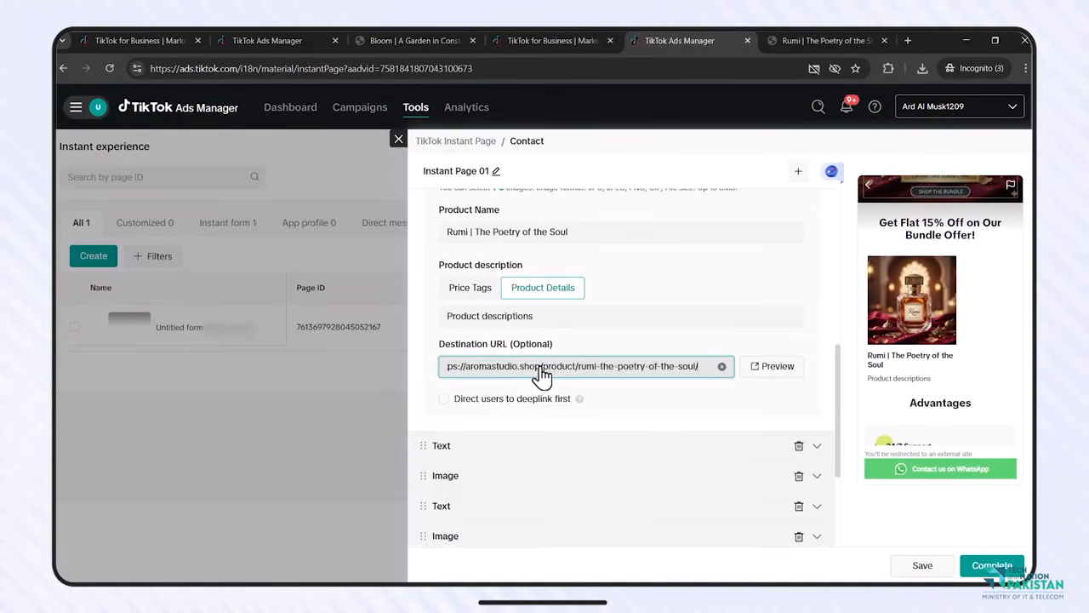
# Add a second product with the Sapphire picture, the name "Sapphire | The Essence of Midnight Brilliance", Product Details as description type and its shop page URL.
pyautogui.scroll(3, 593, 405)
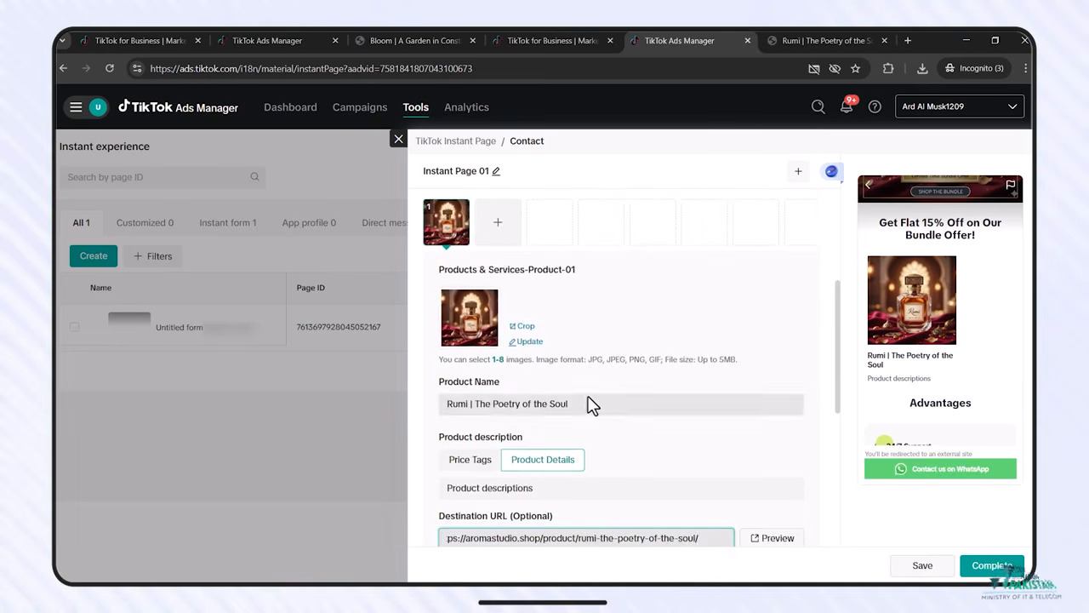
pyautogui.scroll(1, 499, 260)
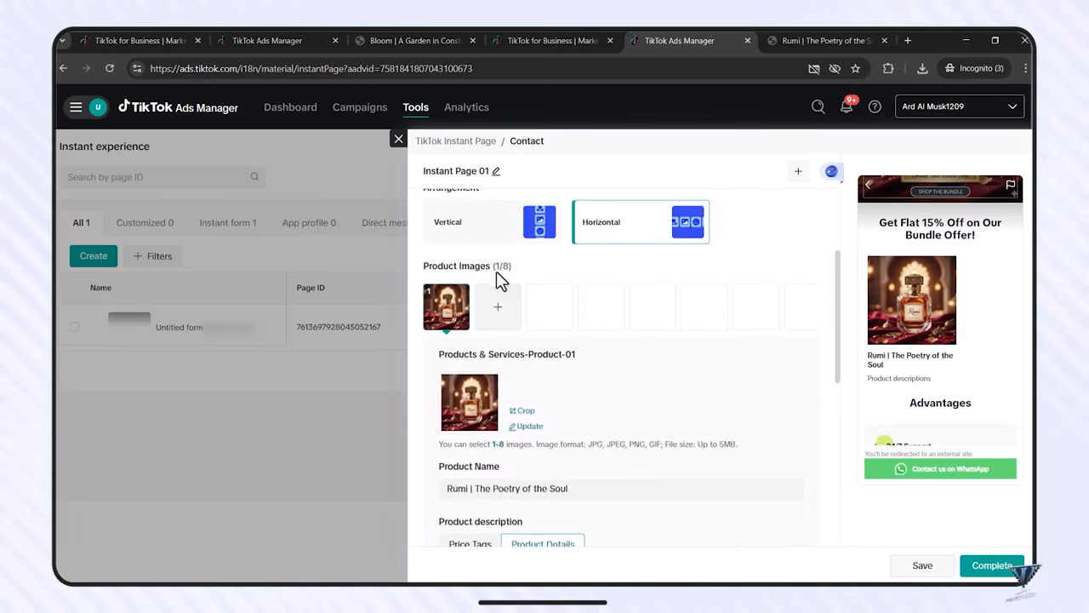
pyautogui.click(511, 314)
pyautogui.doubleClick(513, 339)
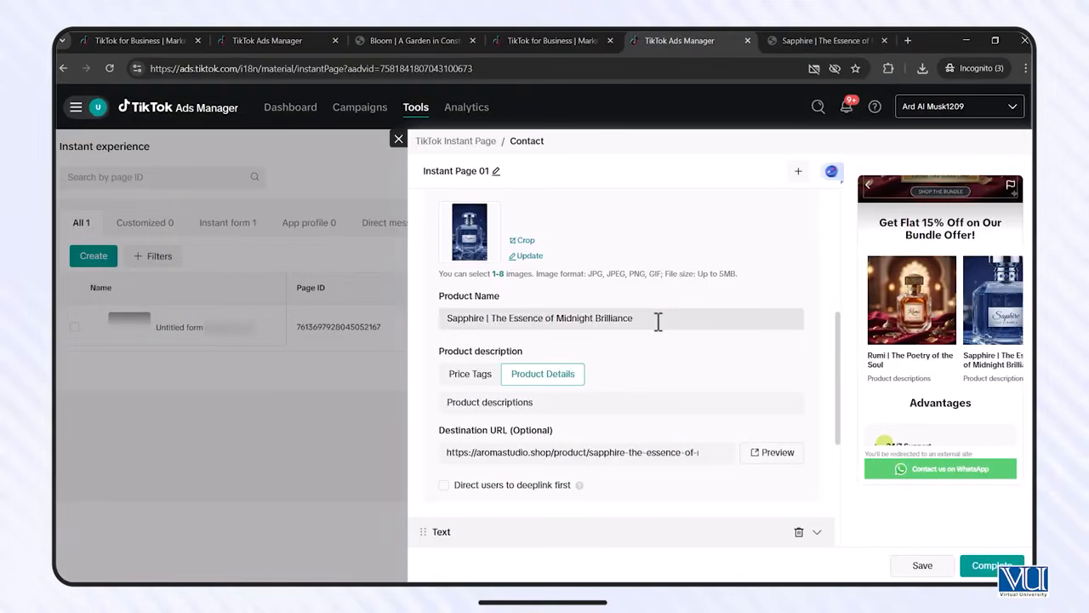
pyautogui.scroll(4, 655, 320)
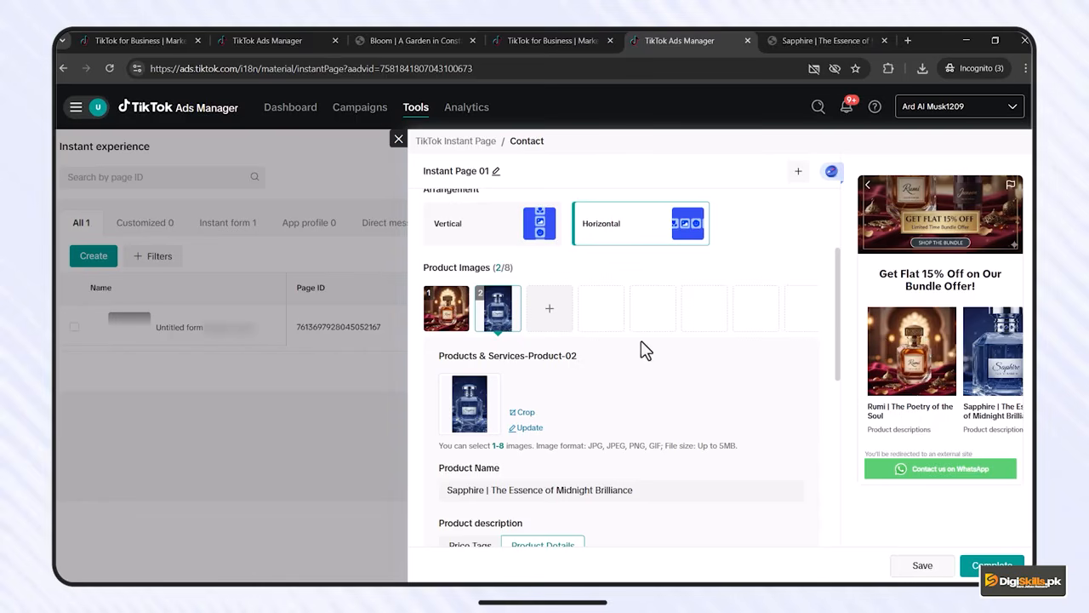
# Replace the "Advantages" heading below the products with the text "Our Best Seller".
pyautogui.scroll(-1, 654, 352)
pyautogui.scroll(-3, 656, 351)
pyautogui.scroll(-2, 914, 385)
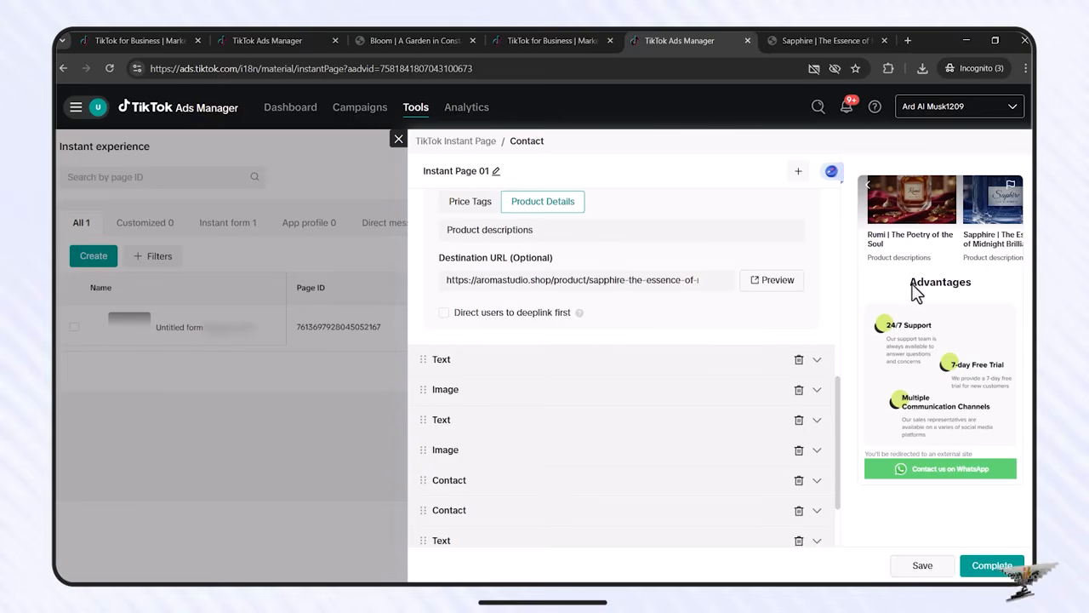
pyautogui.click(473, 360)
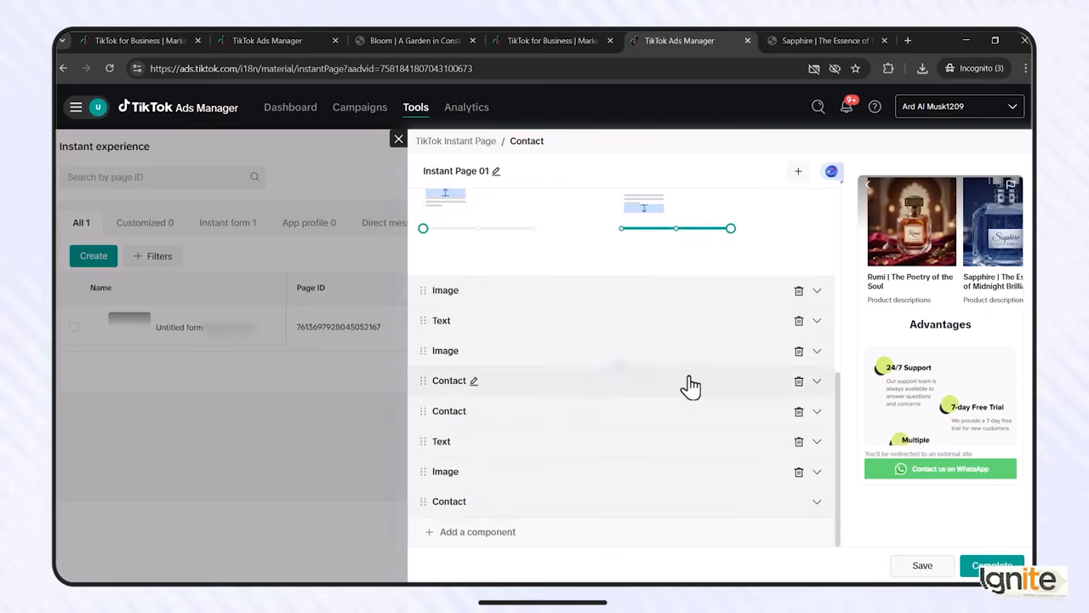
pyautogui.click(688, 377)
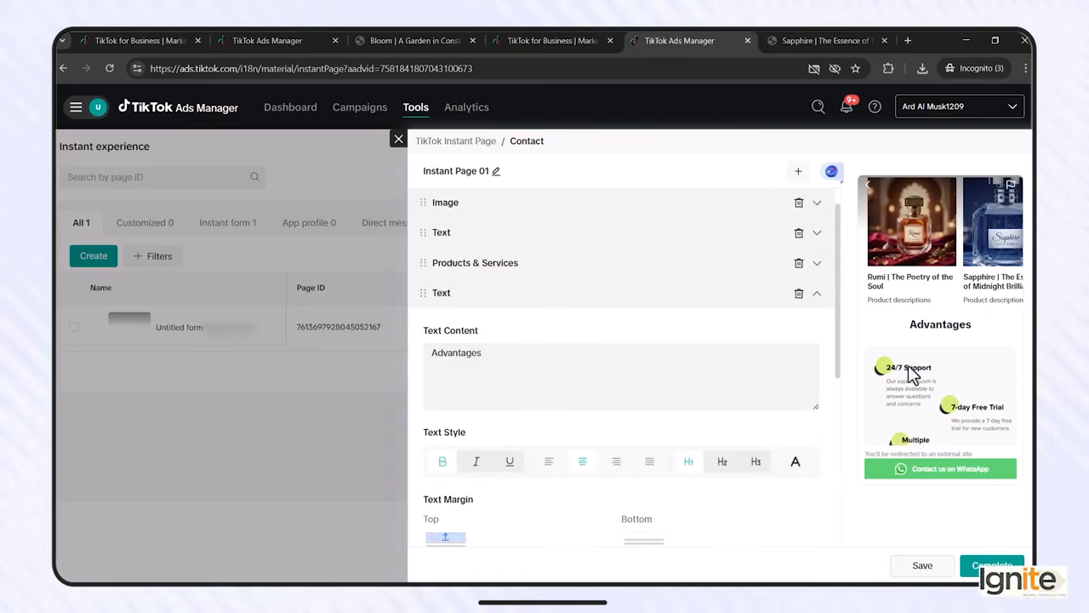
pyautogui.doubleClick(516, 352)
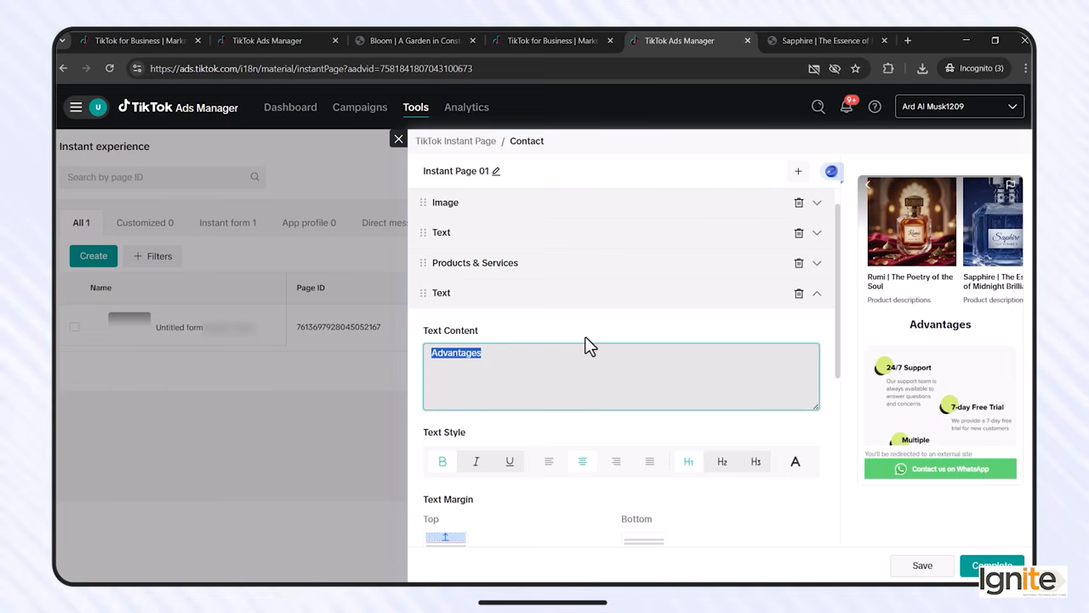
pyautogui.write('Our')
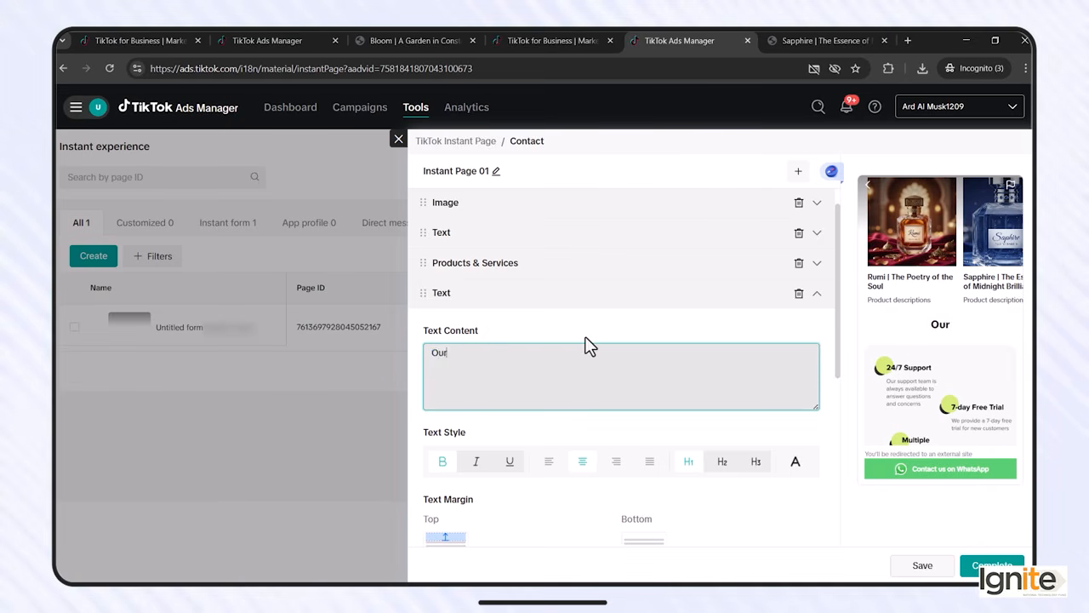
pyautogui.write(' Best Seller')
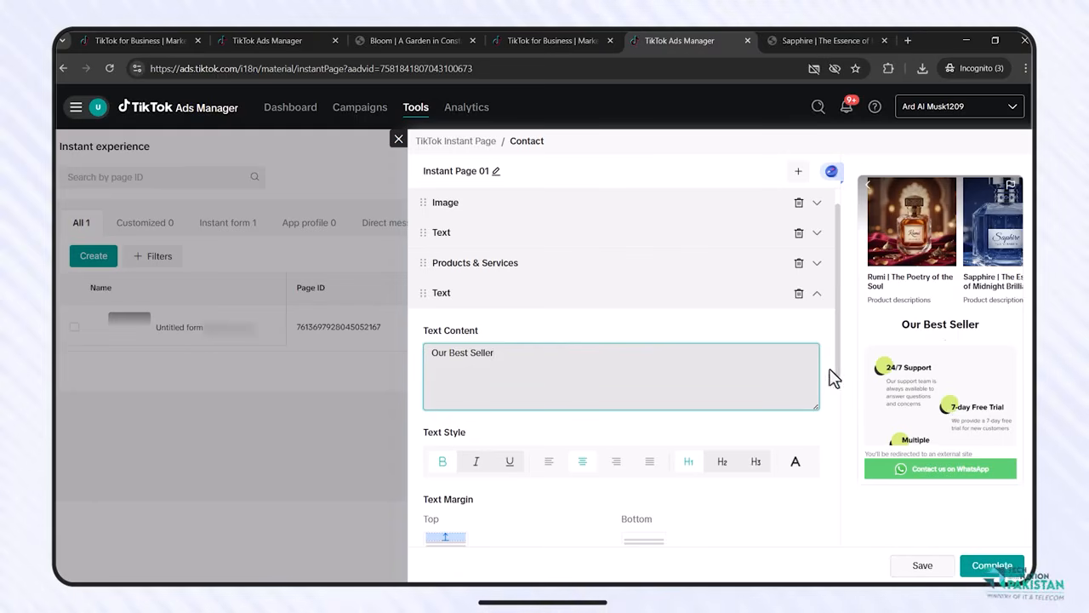
# Replace the placeholder picture under the "Our Best Seller" heading with the Bloom perfume image.
pyautogui.scroll(-1, 715, 374)
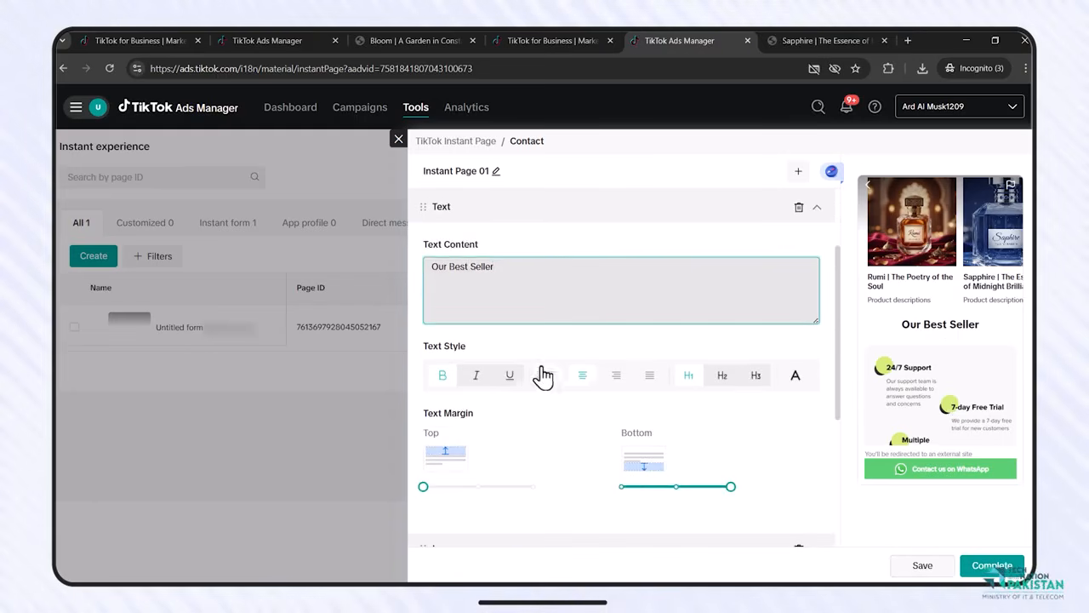
pyautogui.scroll(-2, 613, 409)
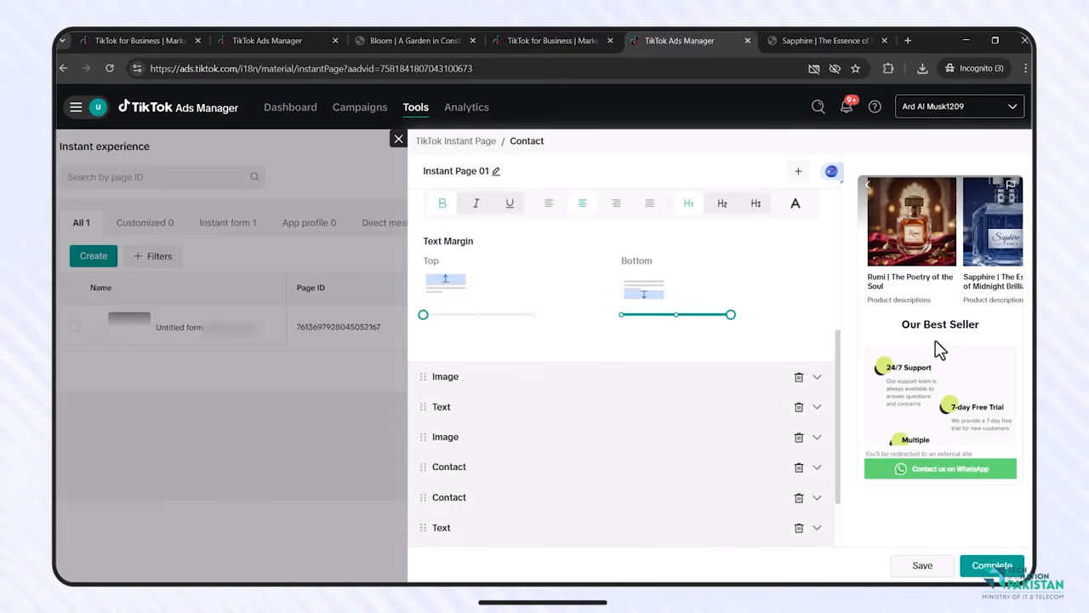
pyautogui.scroll(-2, 928, 270)
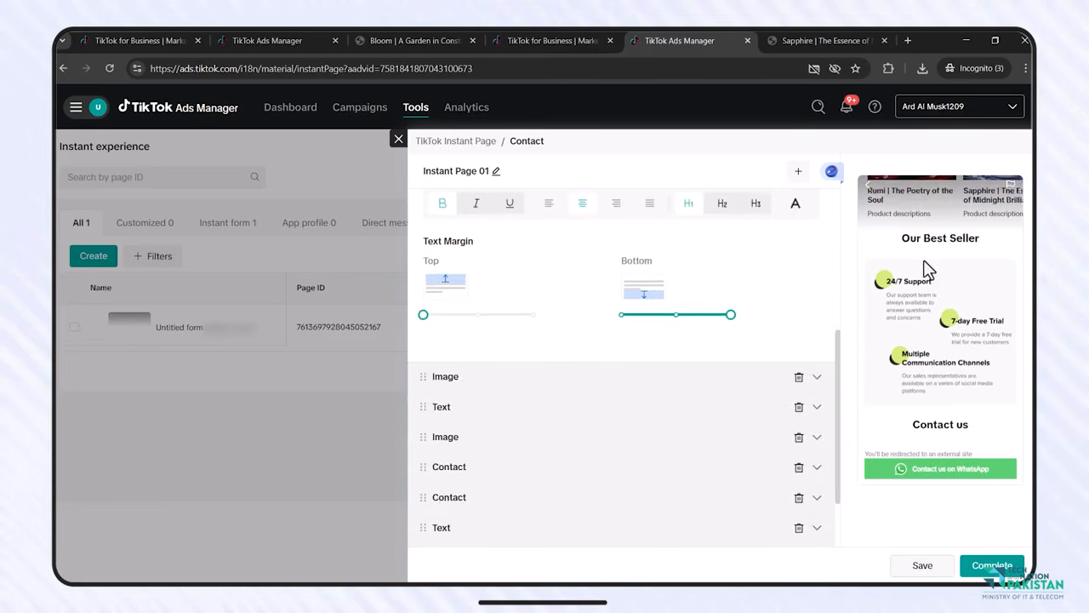
pyautogui.click(474, 380)
pyautogui.scroll(1, 522, 313)
pyautogui.click(525, 298)
pyautogui.doubleClick(396, 273)
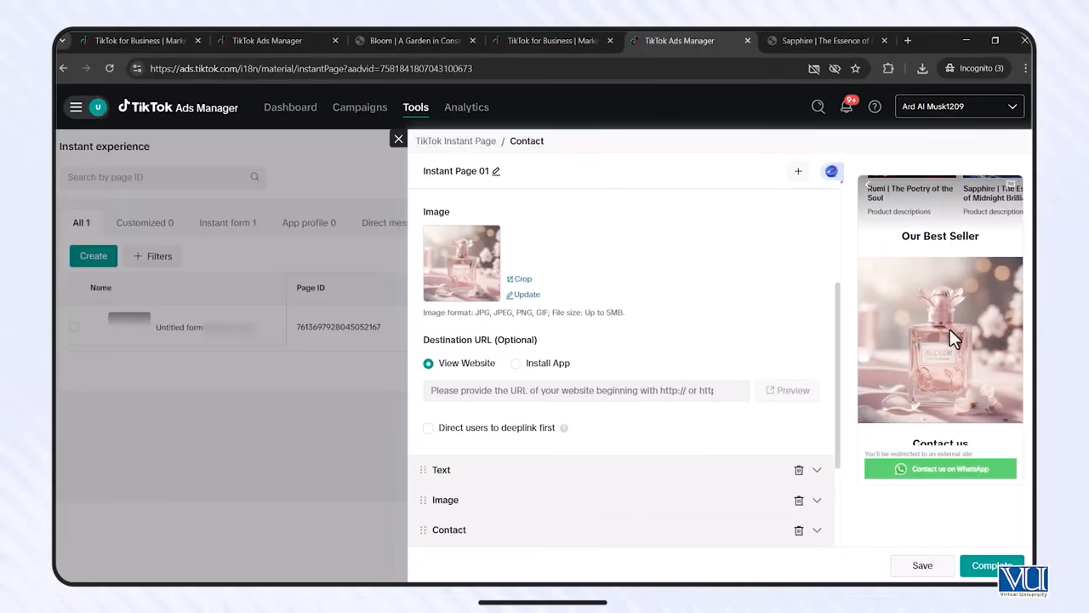
pyautogui.scroll(-2, 950, 333)
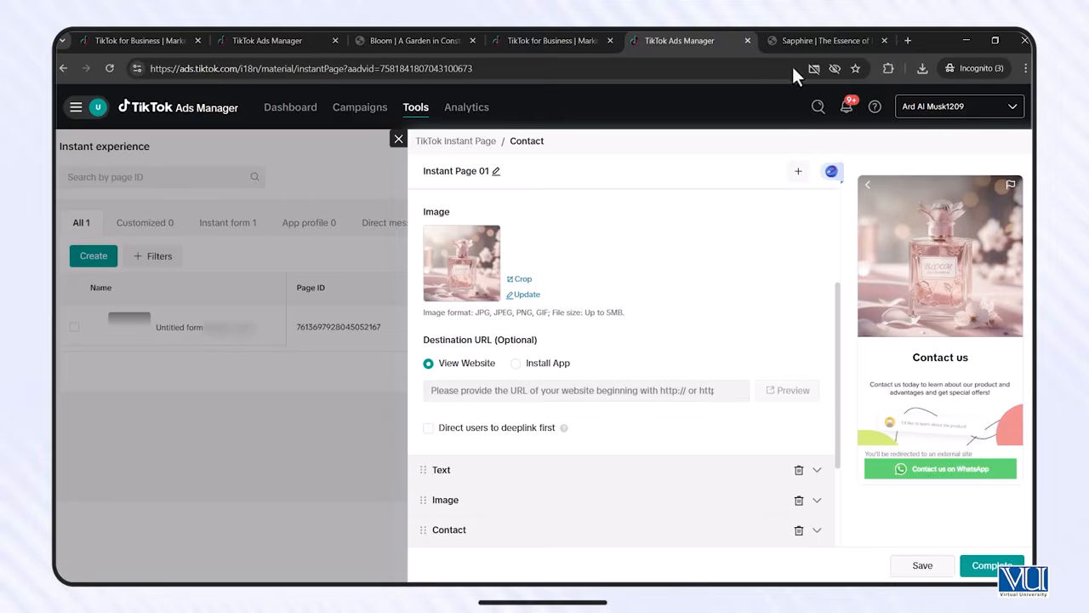
pyautogui.click(781, 43)
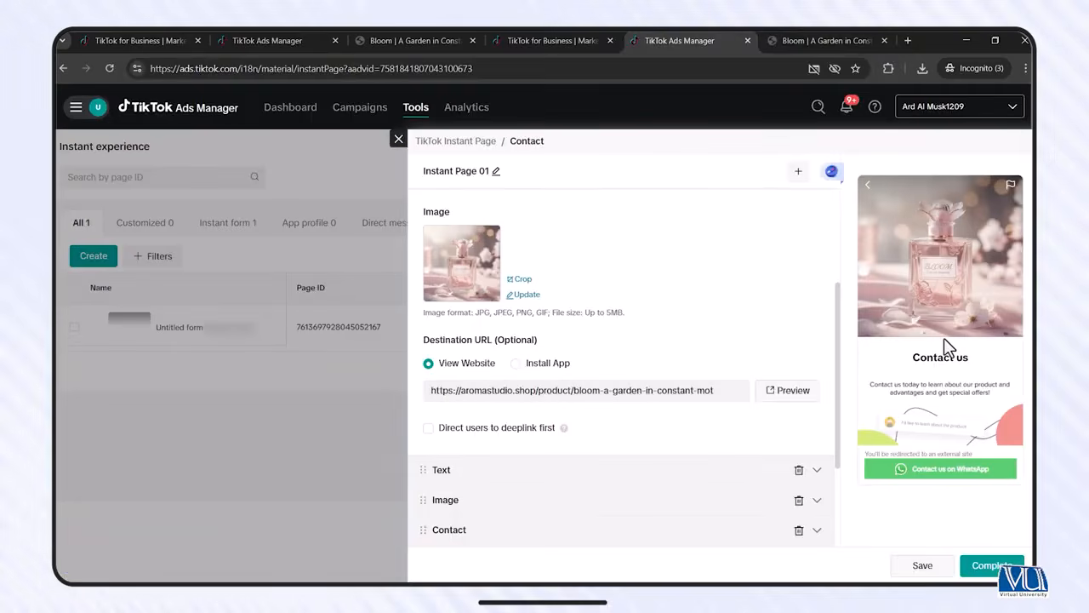
pyautogui.scroll(2, 953, 323)
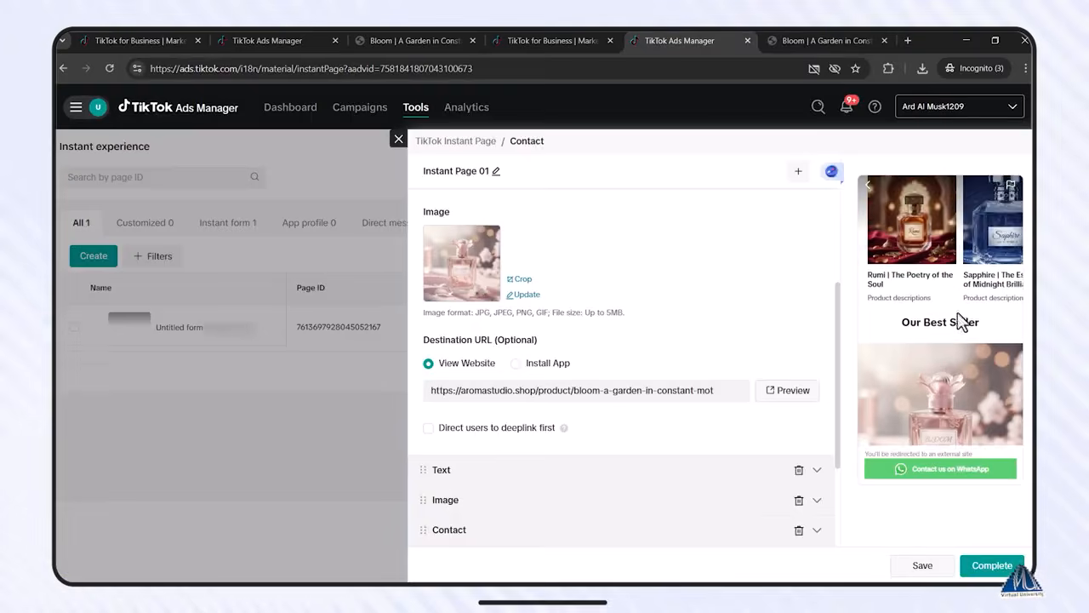
pyautogui.scroll(-1, 932, 332)
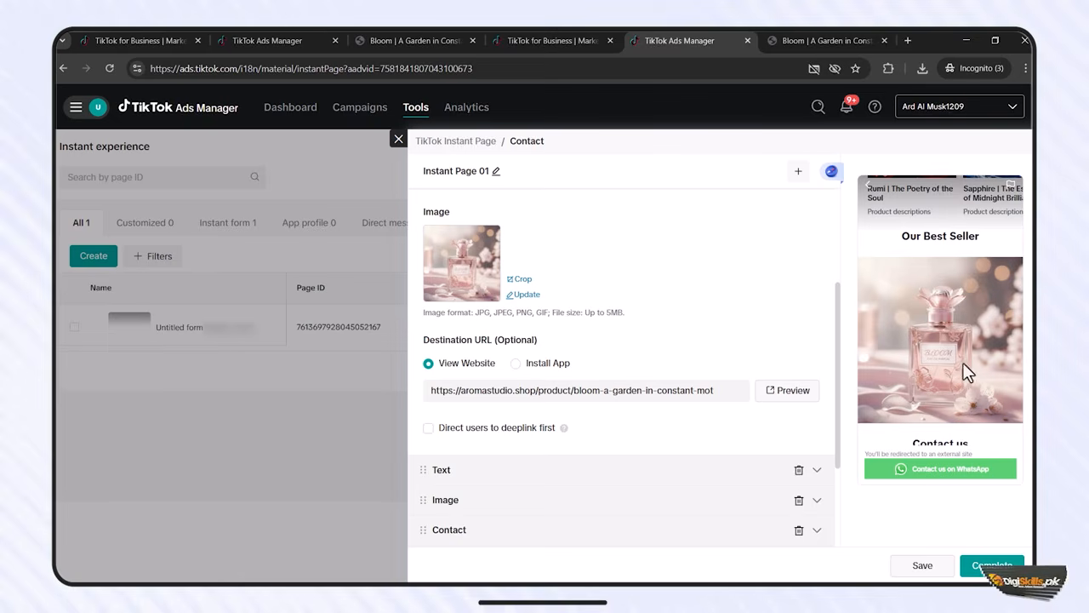
pyautogui.scroll(-2, 902, 306)
pyautogui.click(471, 469)
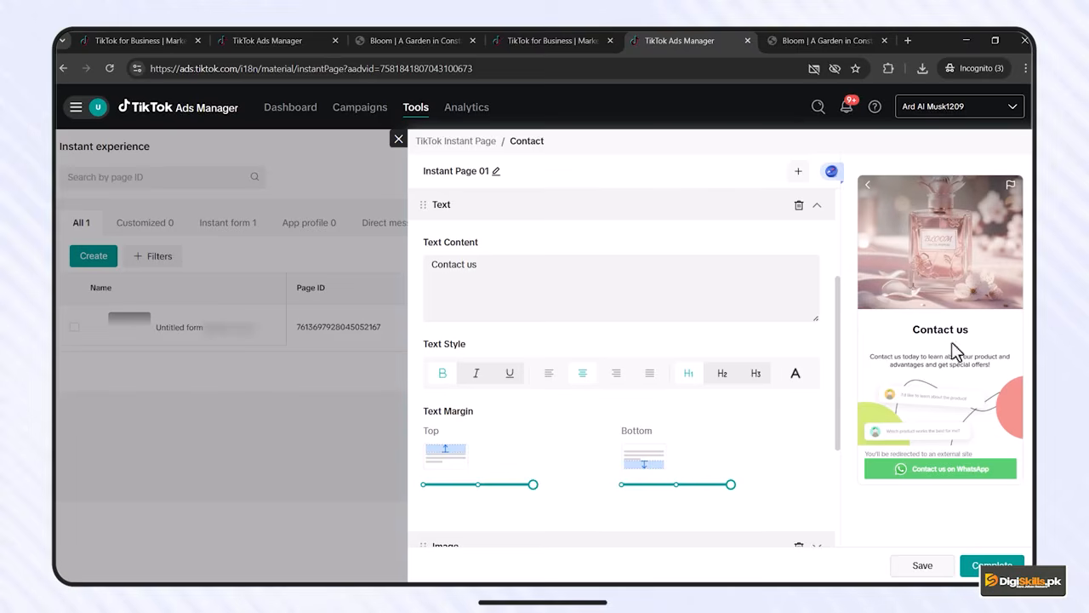
pyautogui.scroll(-2, 944, 368)
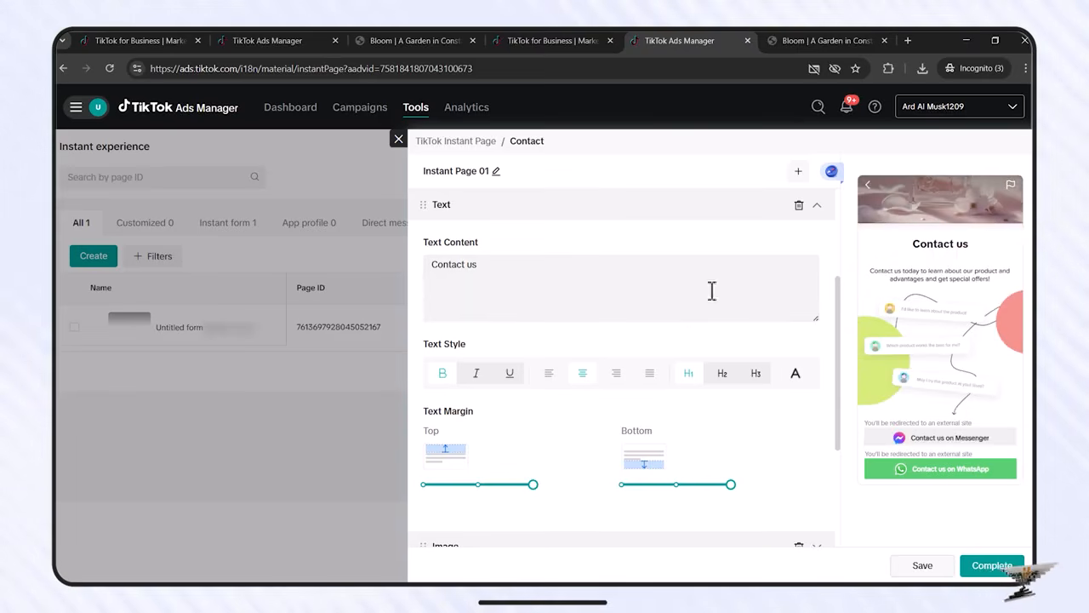
pyautogui.scroll(-2, 518, 306)
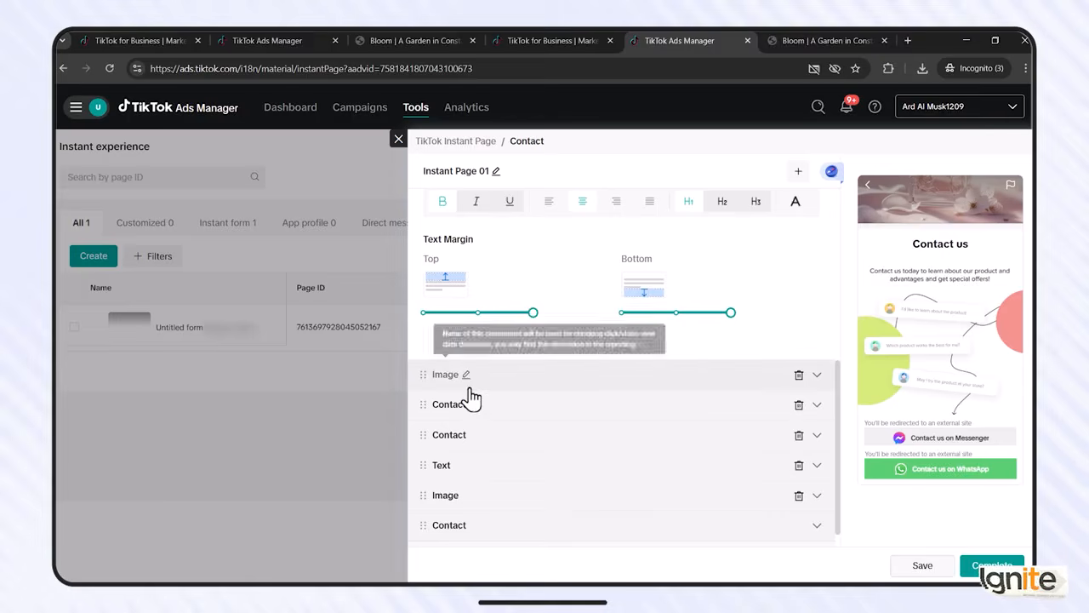
pyautogui.click(539, 378)
pyautogui.scroll(1, 656, 343)
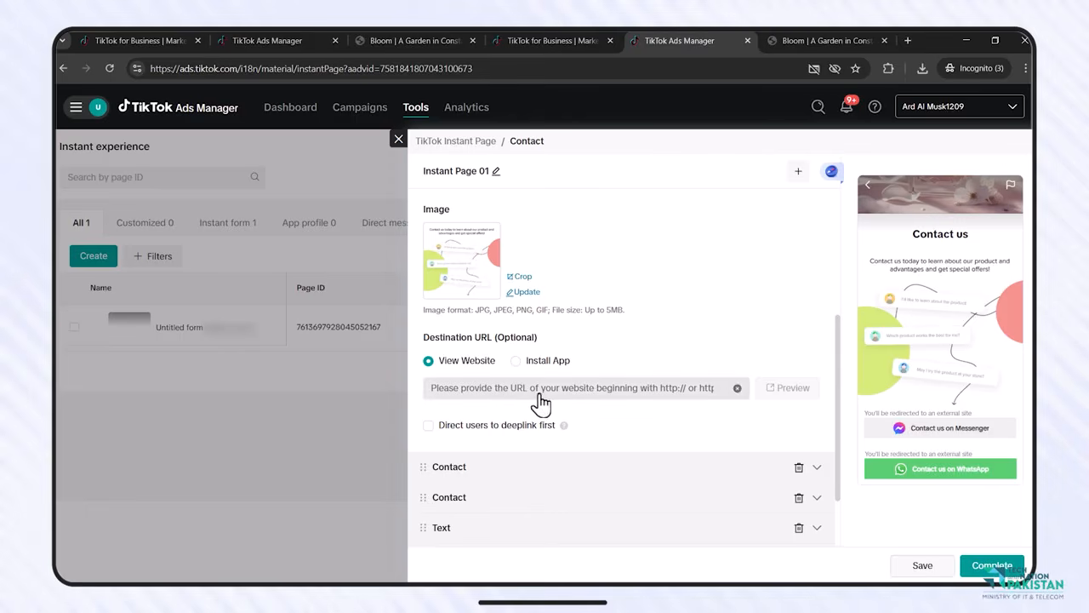
pyautogui.click(787, 43)
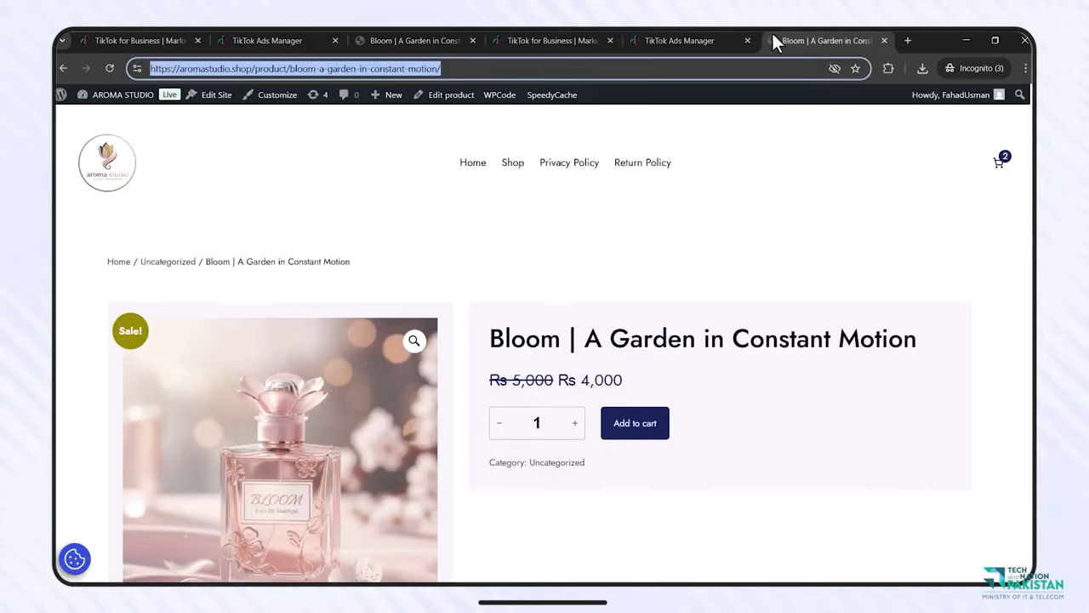
pyautogui.click(465, 162)
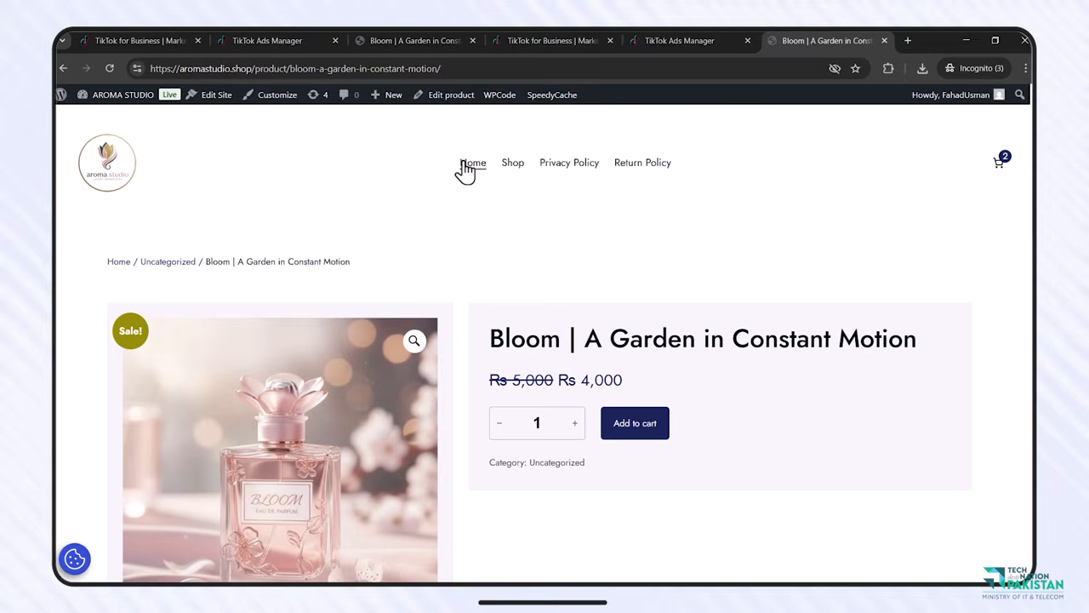
pyautogui.doubleClick(473, 69)
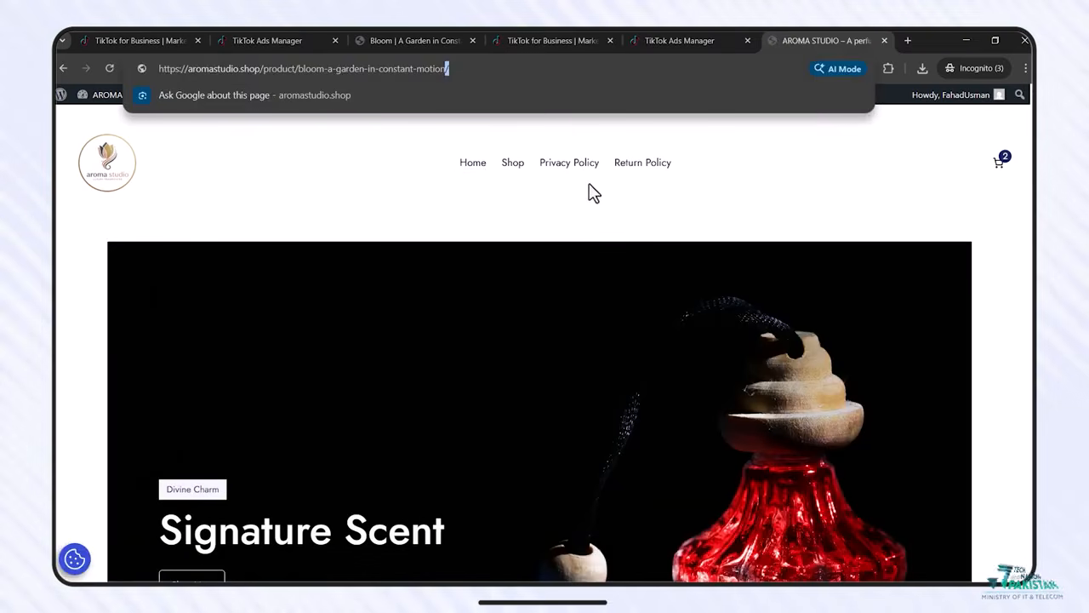
pyautogui.click(477, 68)
pyautogui.hotkey('ctrl', 'a')
pyautogui.hotkey('ctrl', 'c')
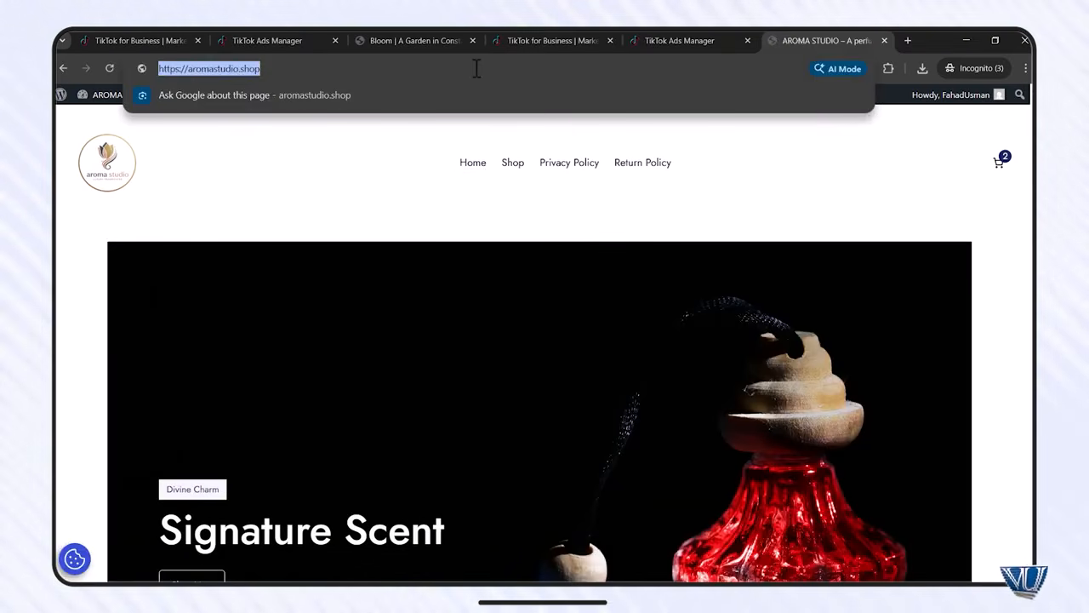
pyautogui.click(626, 40)
pyautogui.click(520, 389)
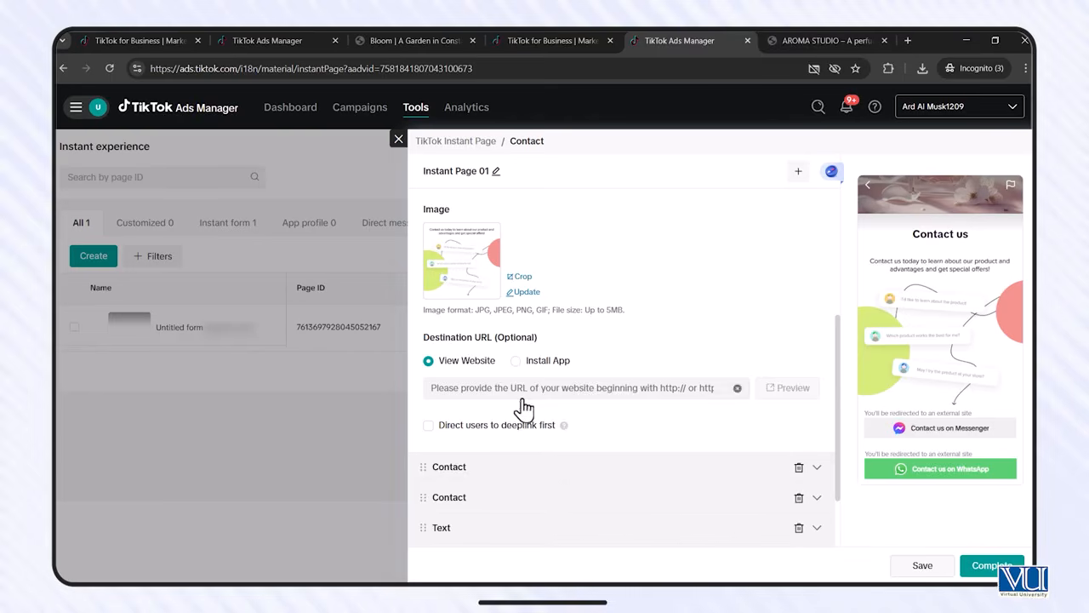
pyautogui.hotkey('ctrl', 'v')
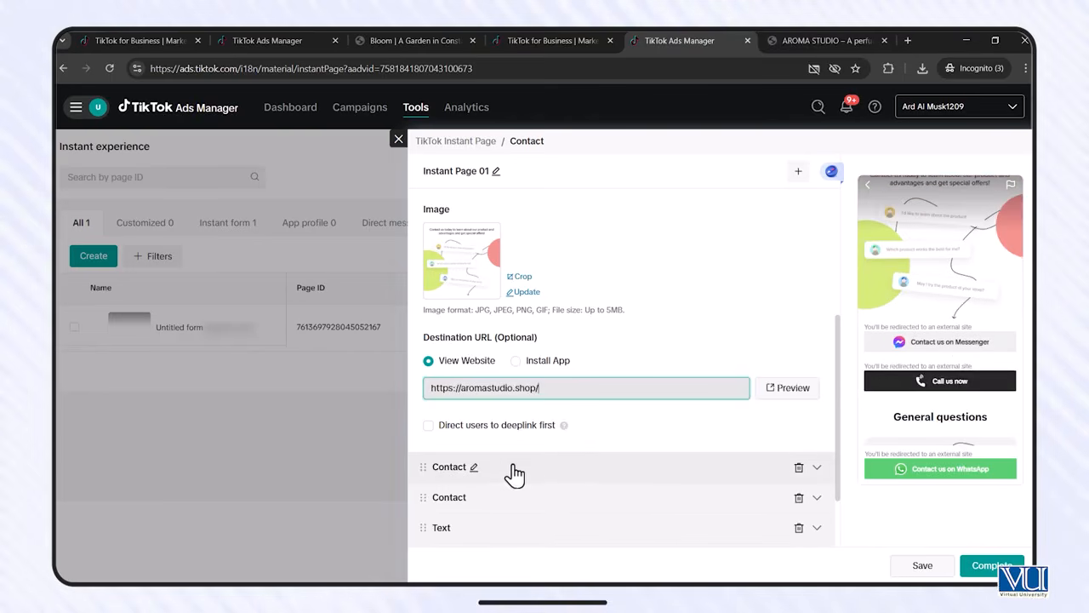
# Change the social media app of the Contact component directly below the contact image from Messenger to WhatsApp.
pyautogui.click(514, 475)
pyautogui.scroll(2, 559, 464)
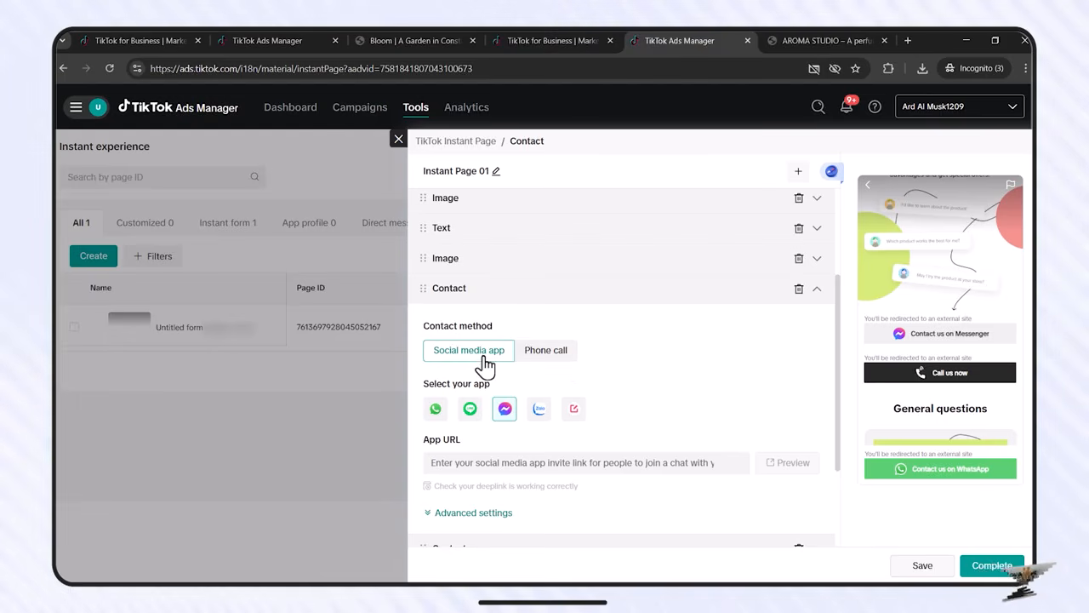
pyautogui.scroll(-1, 713, 396)
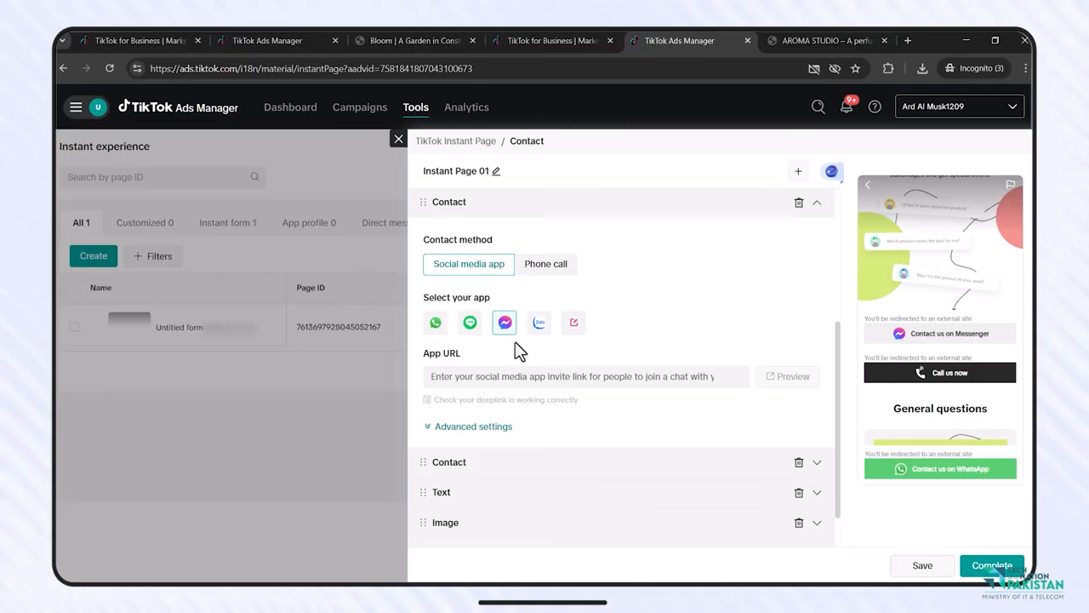
pyautogui.click(437, 324)
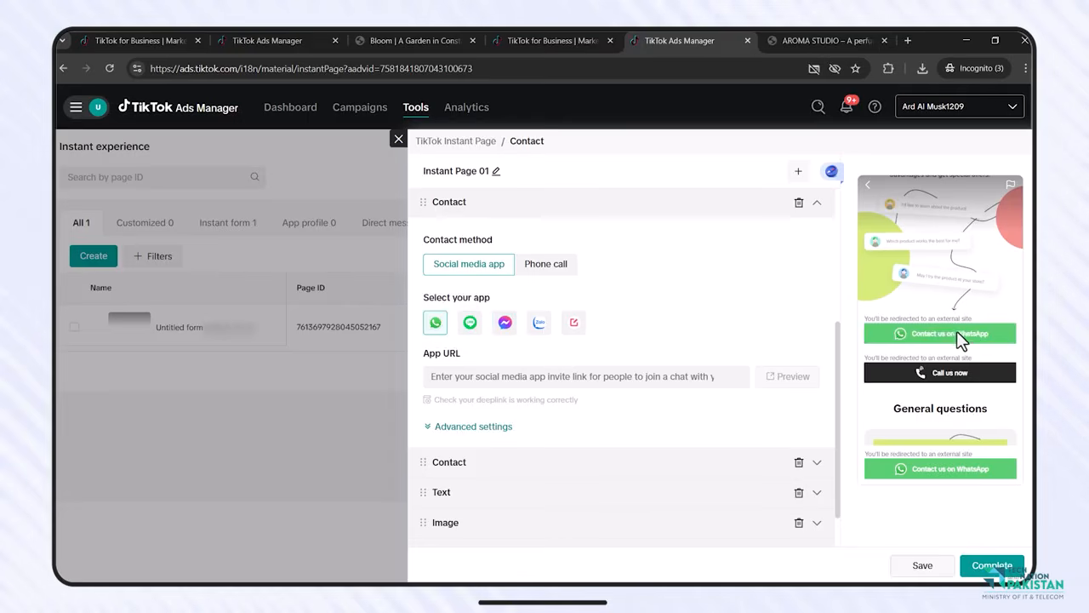
# Switch the social media app of the Contact component below the contact image back to Messenger, leaving its app URL empty.
pyautogui.click(505, 323)
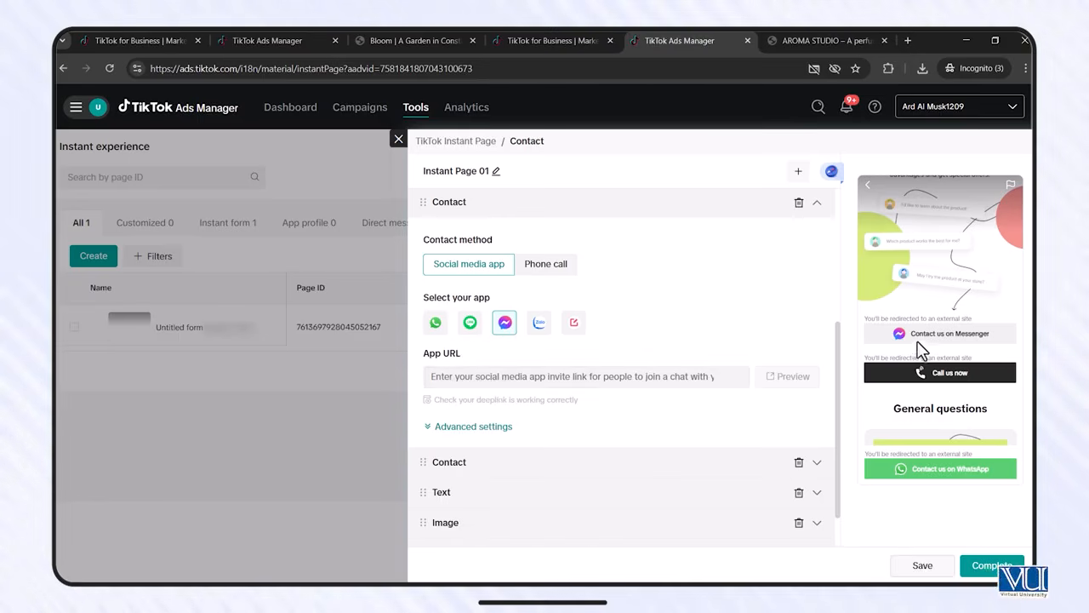
pyautogui.click(651, 379)
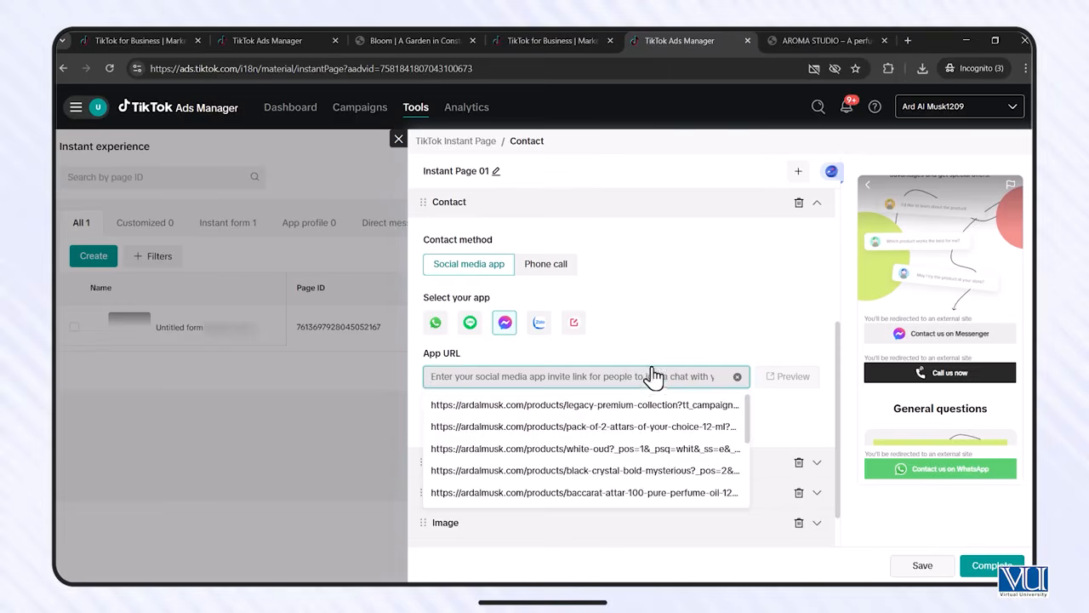
pyautogui.click(667, 350)
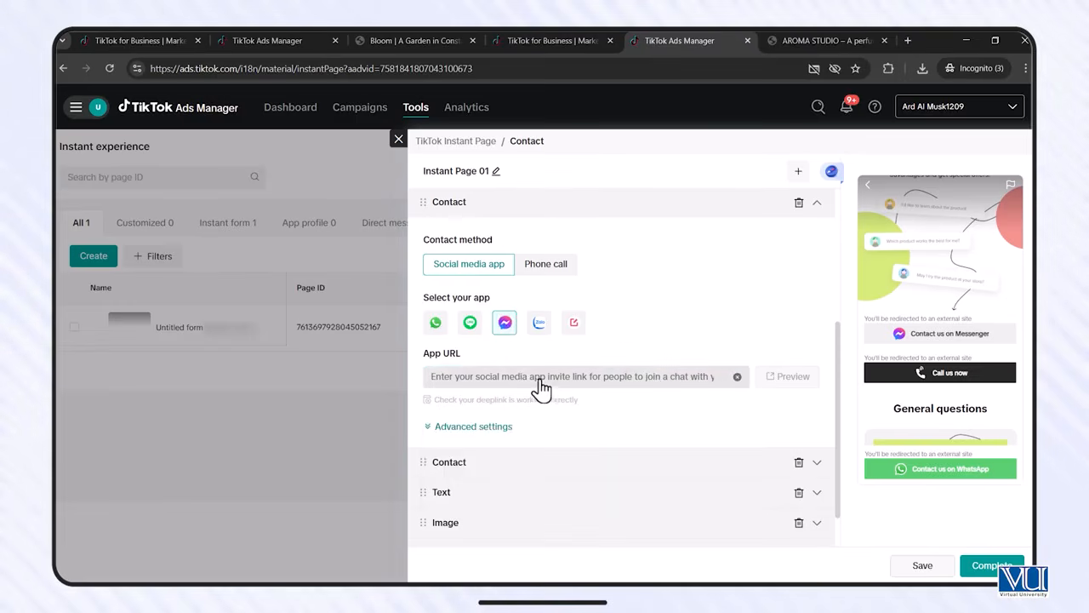
# Try the outlined button style and the bold and italic toggles in the Messenger contact's advanced settings.
pyautogui.scroll(-1, 570, 390)
pyautogui.click(502, 377)
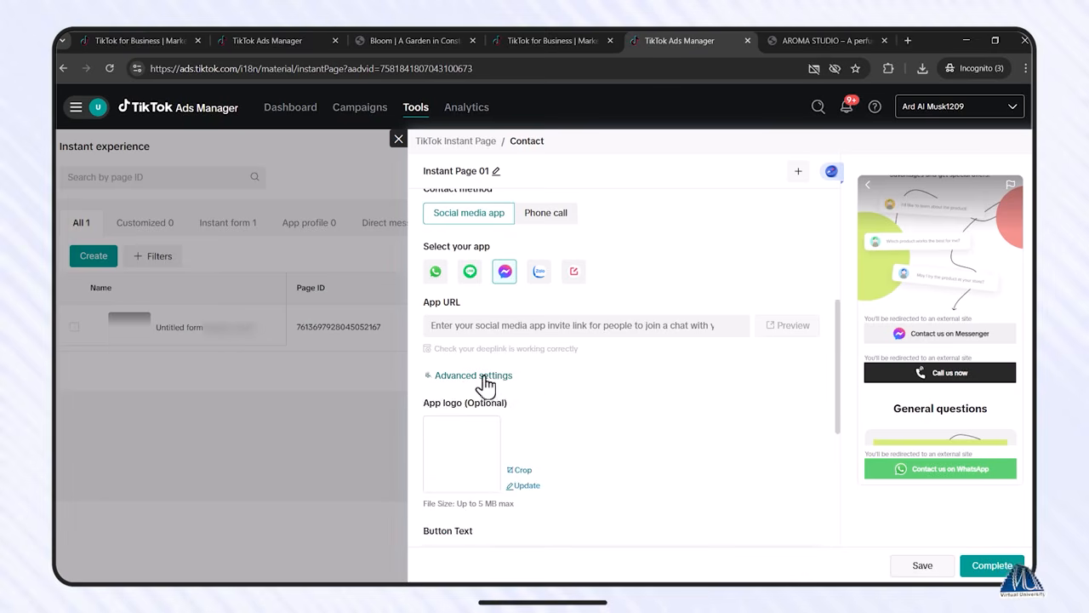
pyautogui.scroll(-1, 558, 385)
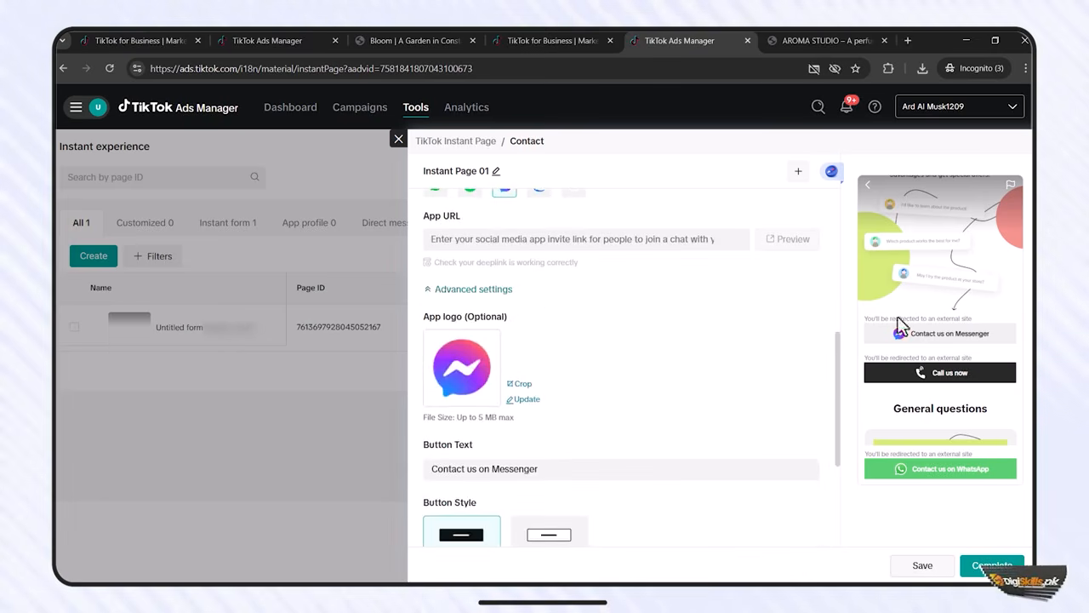
pyautogui.scroll(-1, 603, 377)
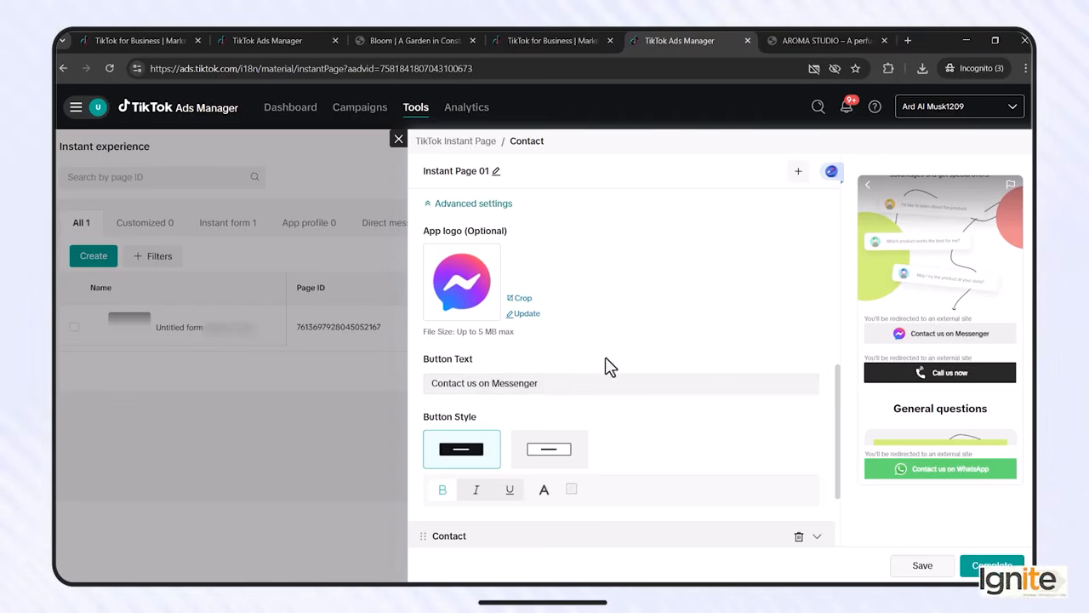
pyautogui.scroll(-1, 605, 356)
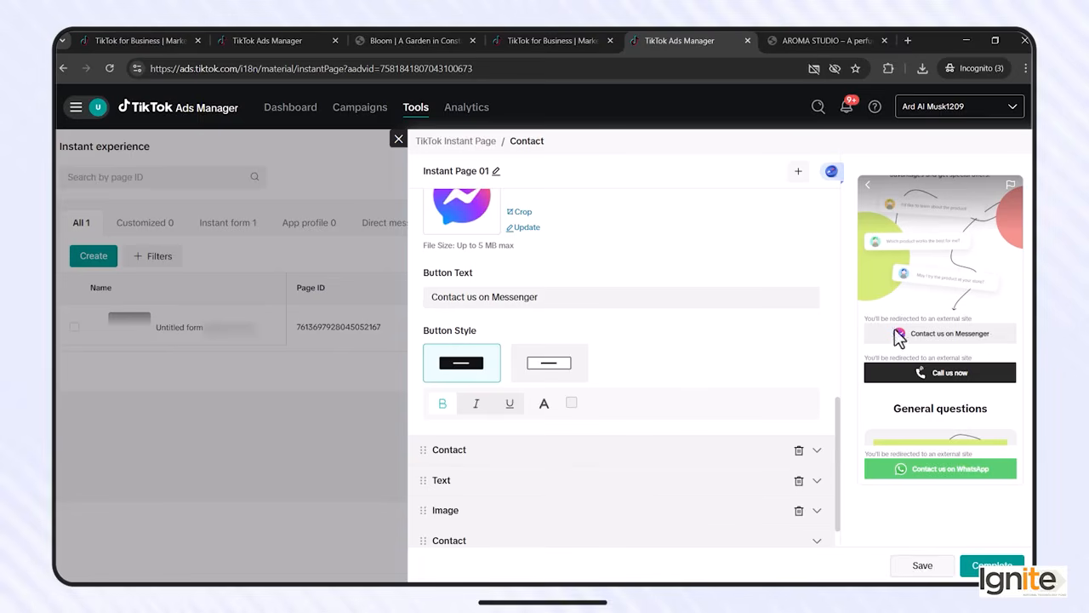
pyautogui.click(544, 369)
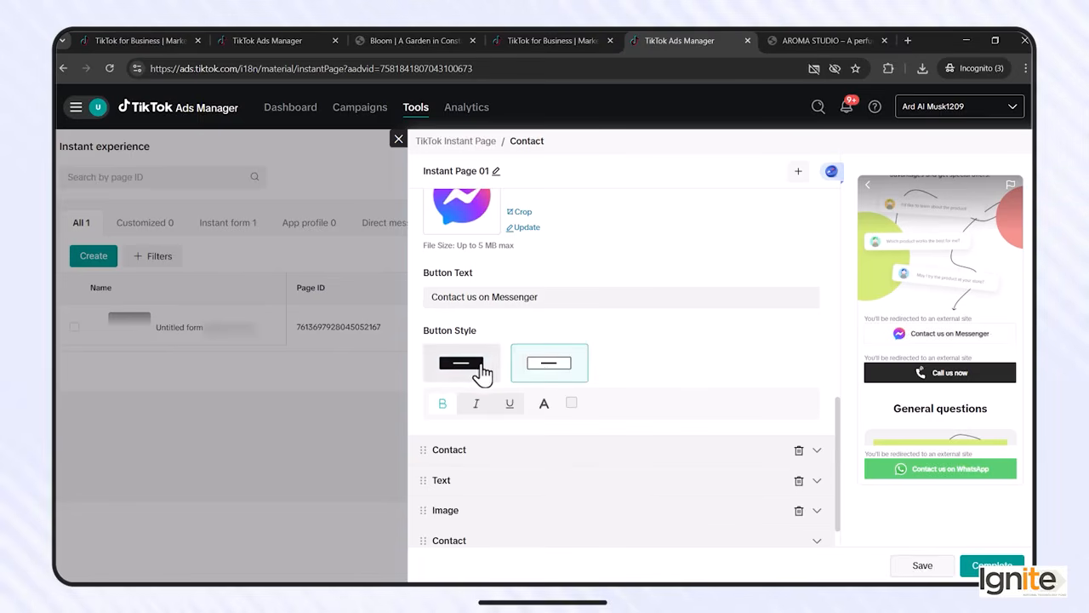
pyautogui.click(479, 369)
pyautogui.click(545, 371)
pyautogui.click(492, 369)
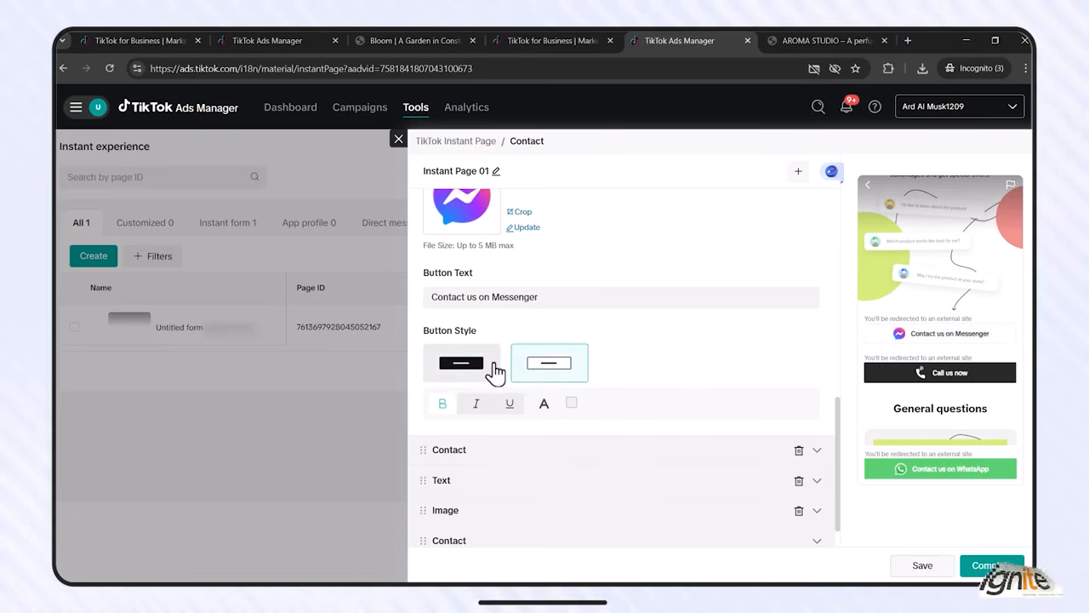
pyautogui.click(442, 404)
pyautogui.click(443, 406)
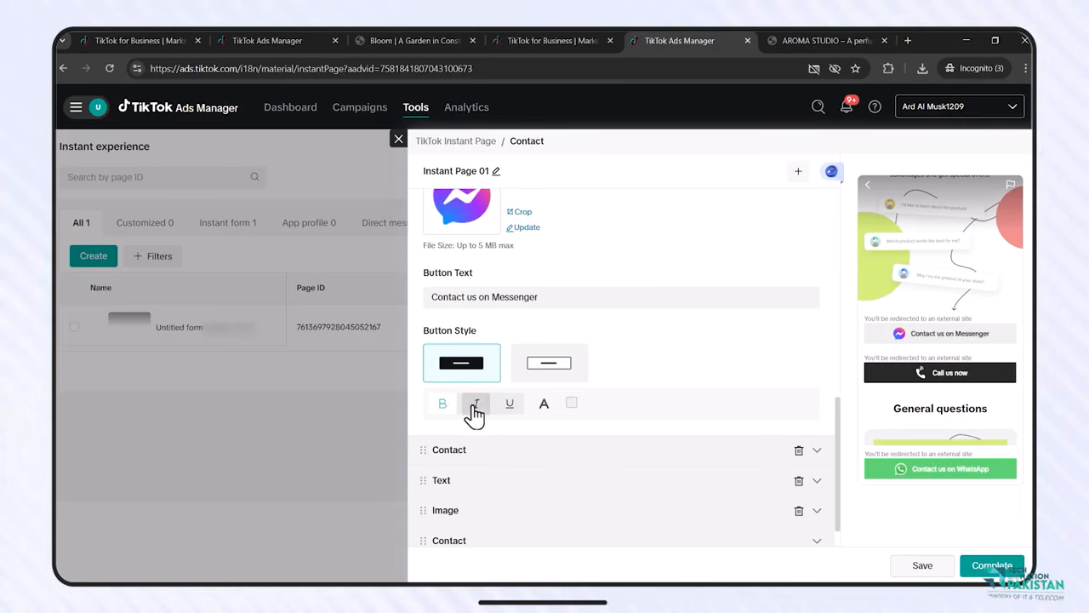
pyautogui.click(474, 408)
pyautogui.click(477, 407)
# Open the "Call us now" Contact component and examine its phone call settings.
pyautogui.scroll(-1, 628, 406)
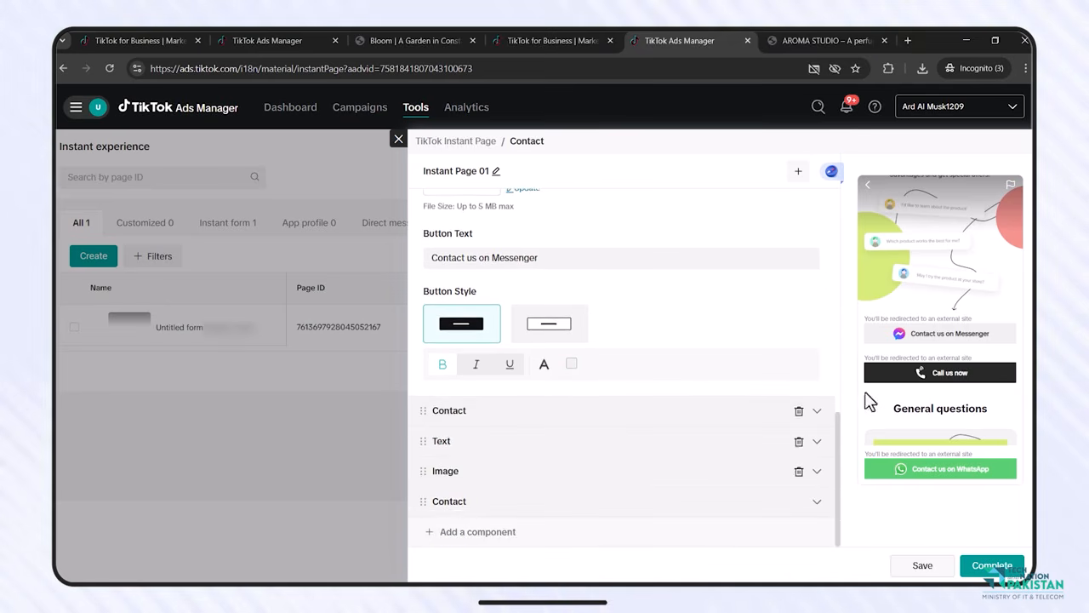
pyautogui.scroll(-1, 928, 395)
pyautogui.click(506, 414)
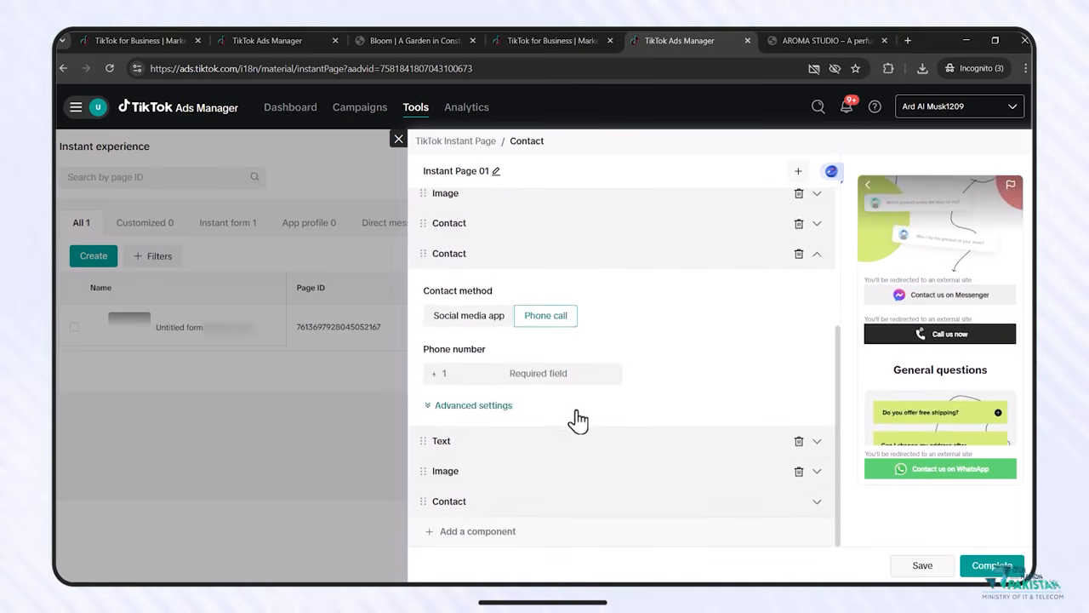
pyautogui.scroll(-3, 573, 417)
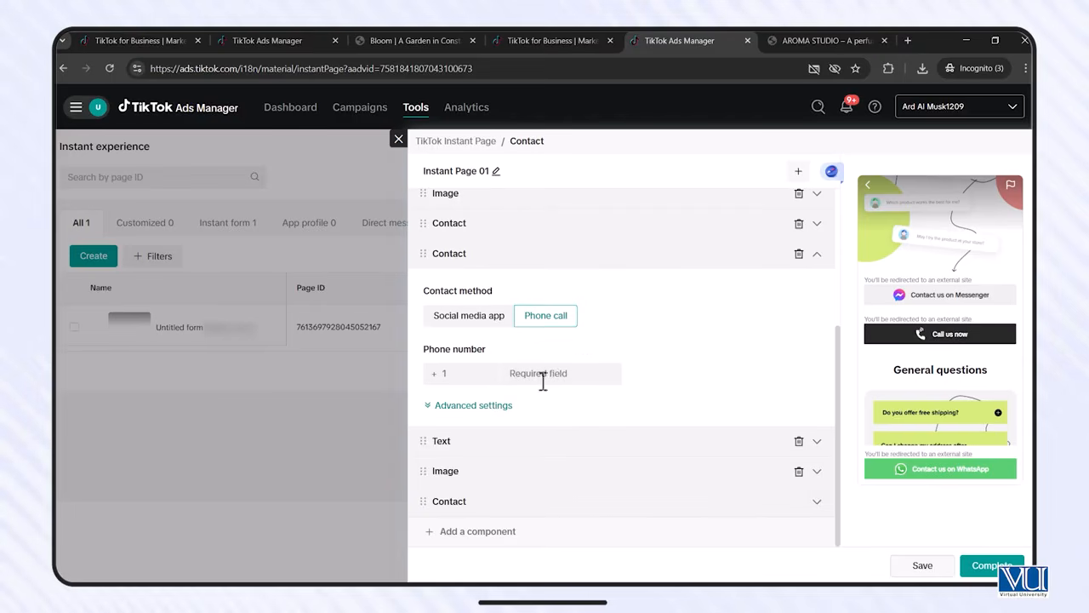
# Delete the Text and Image components that make up the "General questions" section.
pyautogui.scroll(-1, 955, 407)
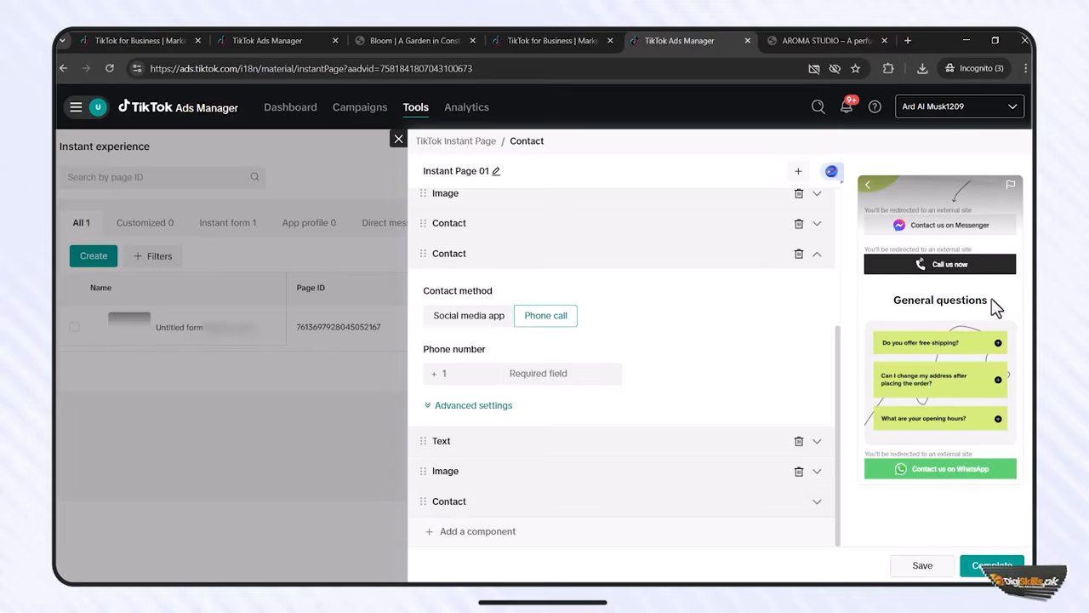
pyautogui.scroll(5, 927, 310)
pyautogui.scroll(-5, 926, 317)
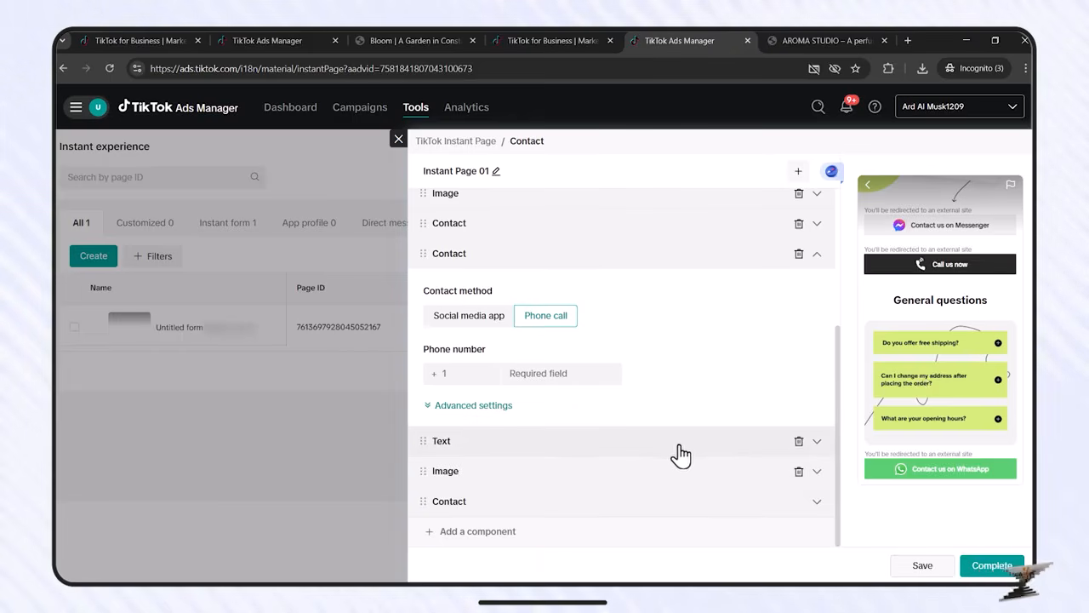
pyautogui.click(799, 442)
pyautogui.click(798, 472)
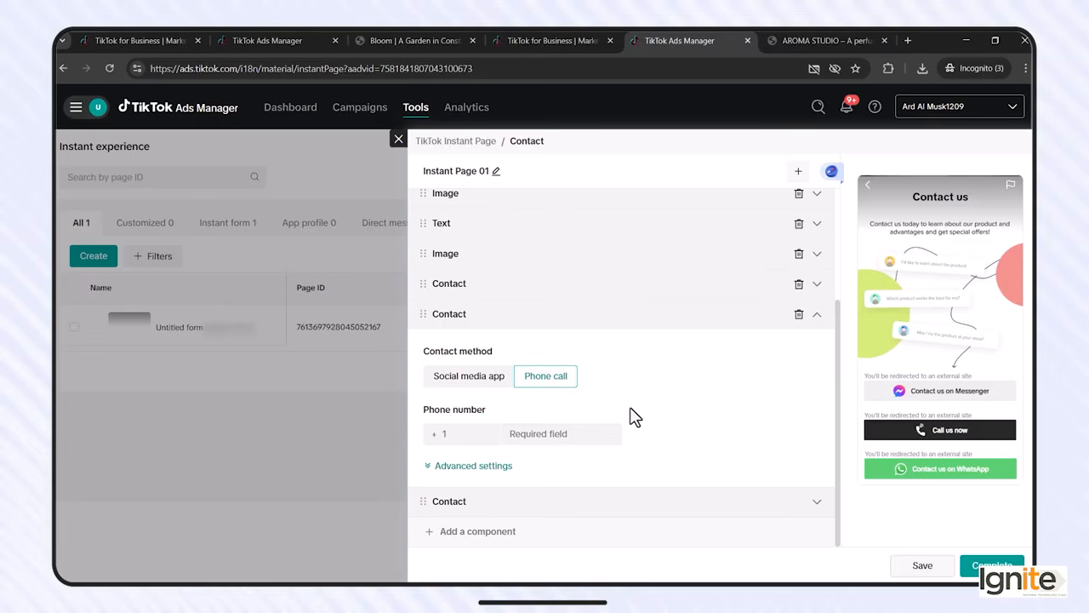
# Open the final WhatsApp Contact component's settings and review the component list and page preview from the top banner to the contact buttons.
pyautogui.click(568, 506)
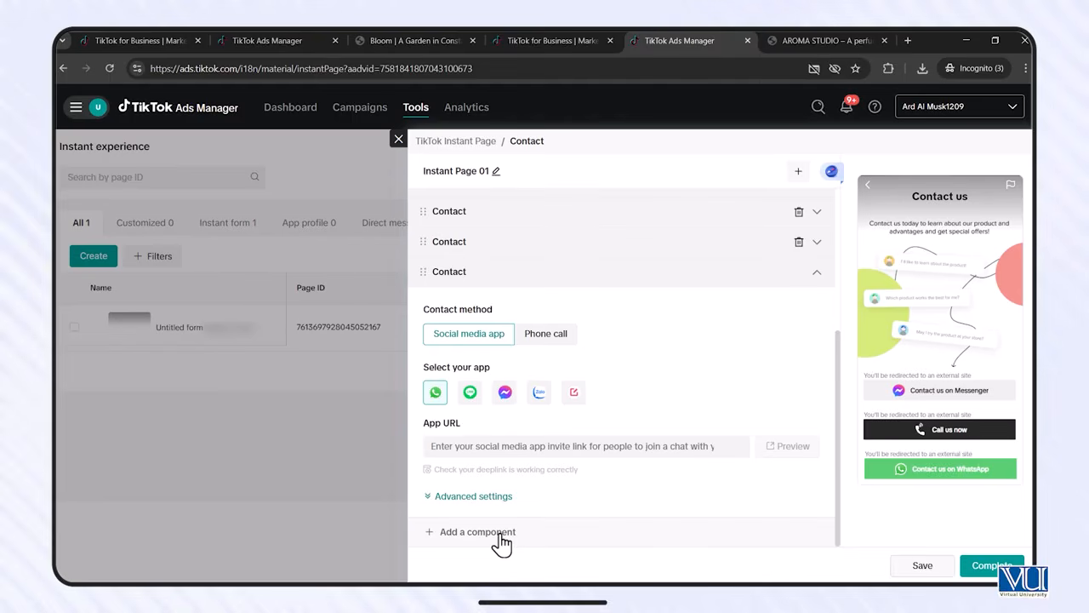
pyautogui.scroll(5, 607, 381)
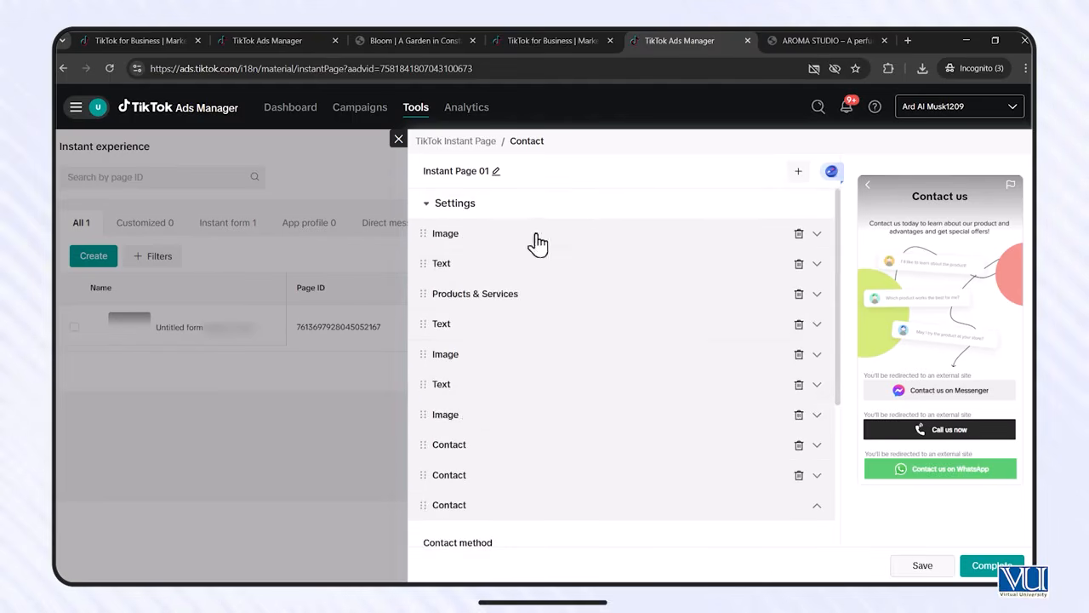
pyautogui.scroll(5, 953, 276)
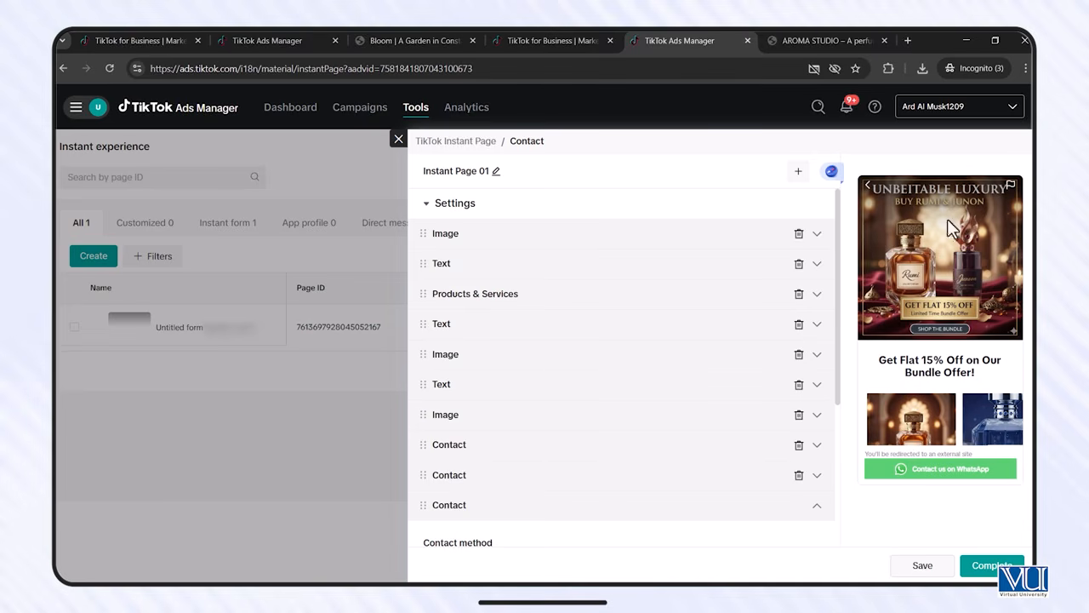
pyautogui.scroll(-5, 978, 312)
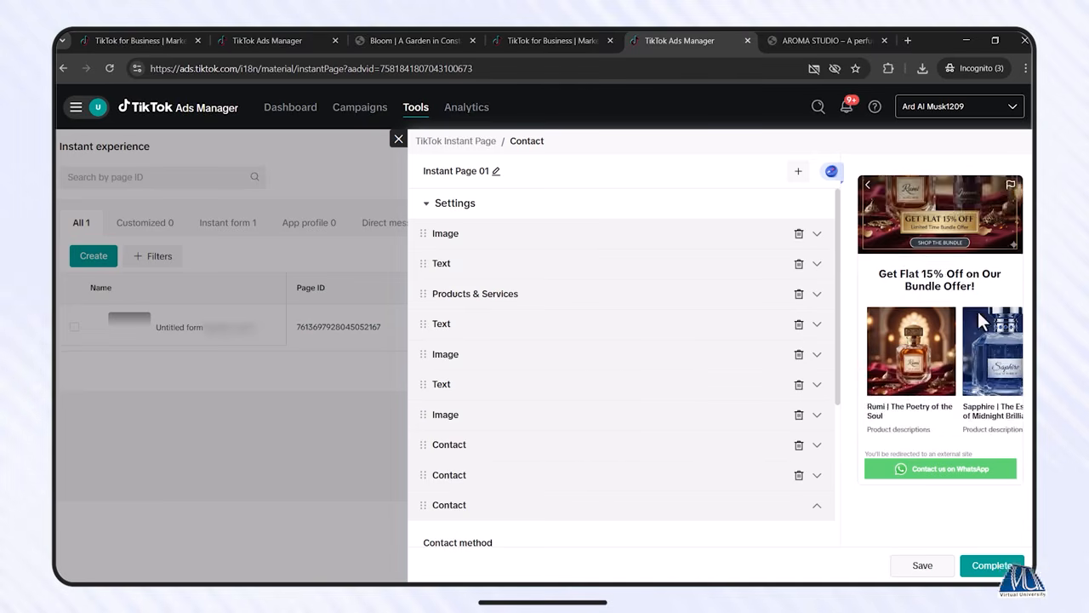
pyautogui.scroll(-3, 977, 311)
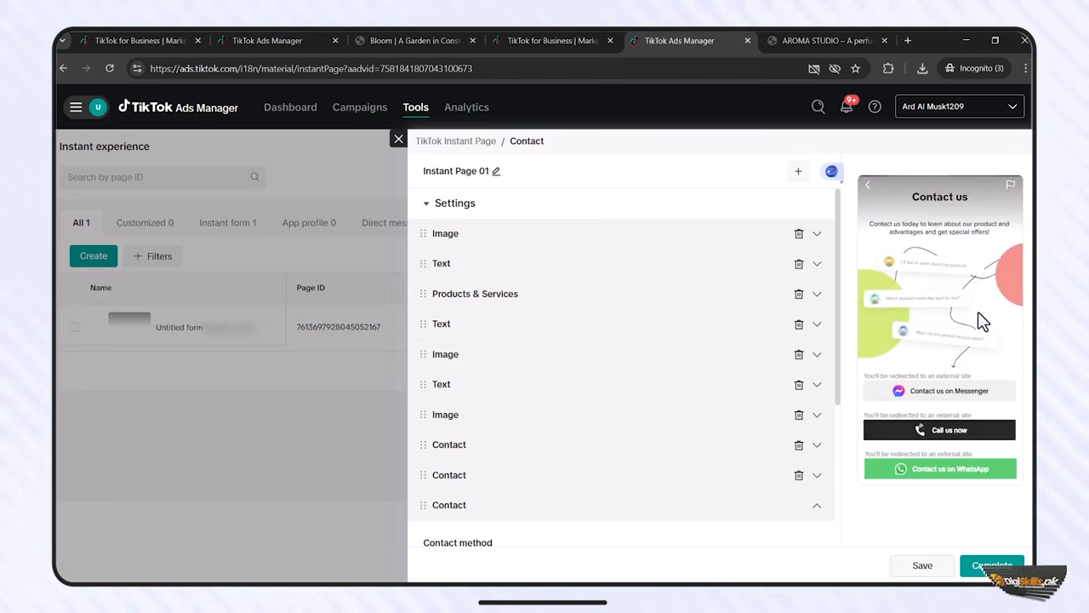